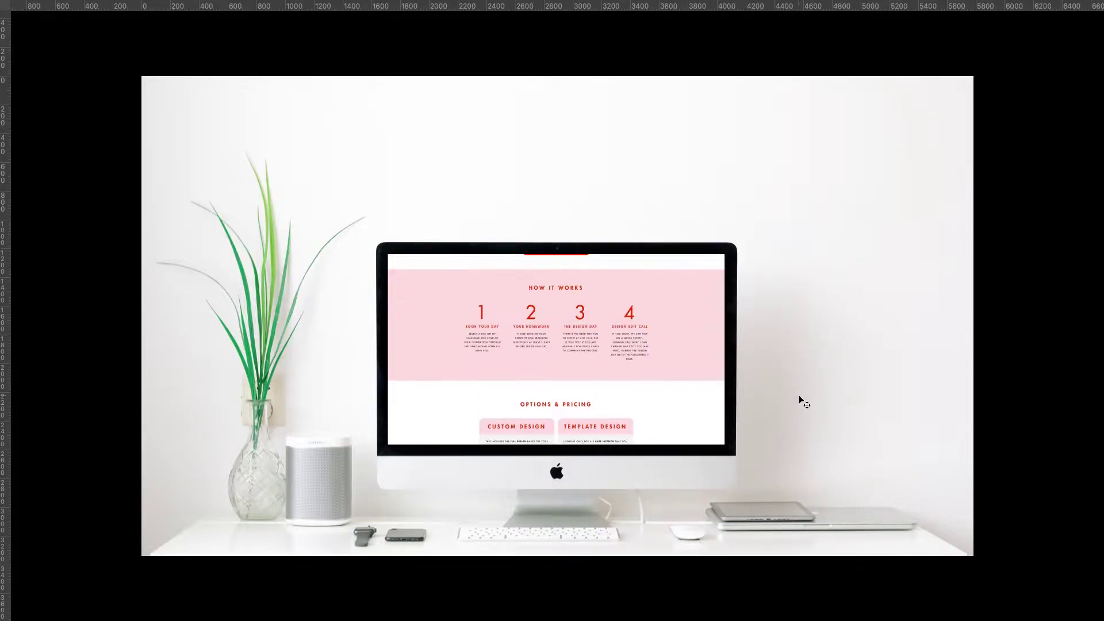
- Leave the full-screen preview and stop playback of the scrolling website animation
key(f)
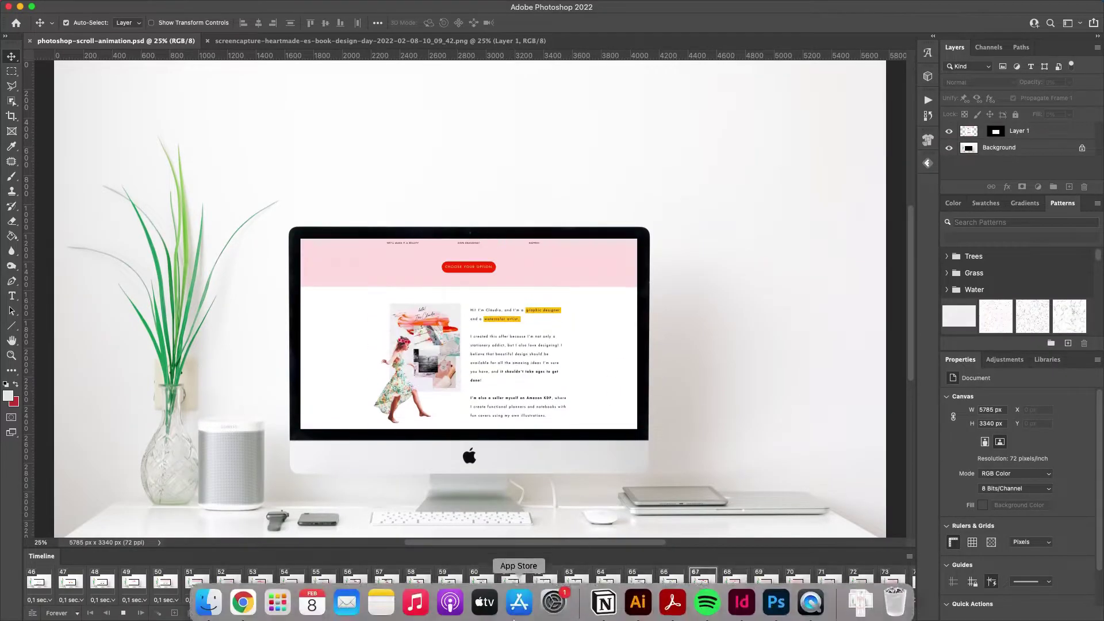
key(space)
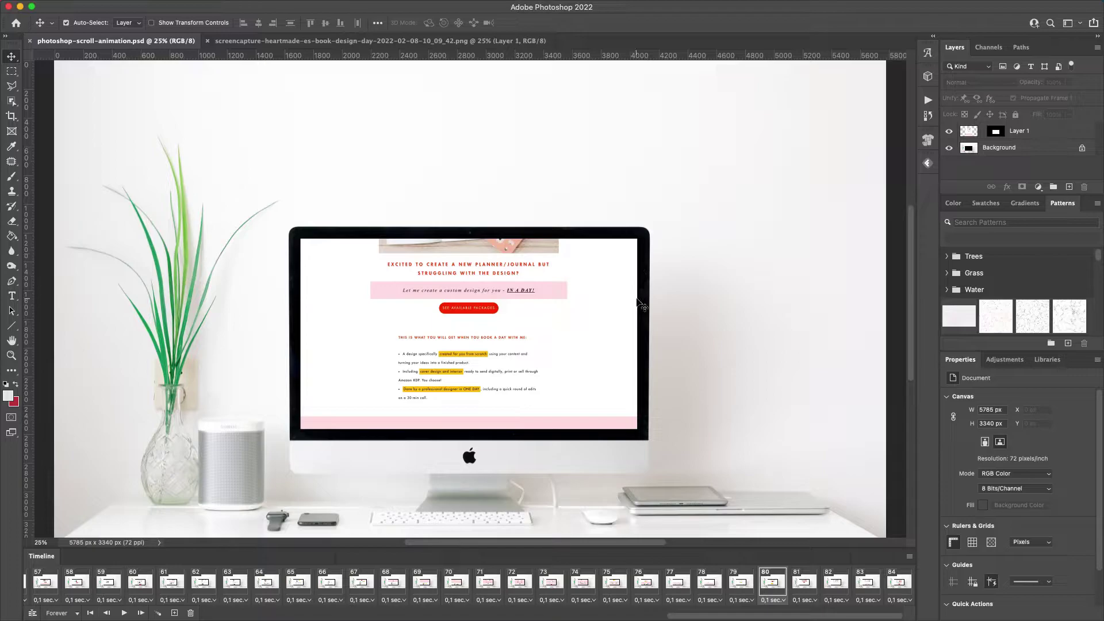
- Switch to Chrome and open the Unsplash website in a new tab
mouse_move(262, 614)
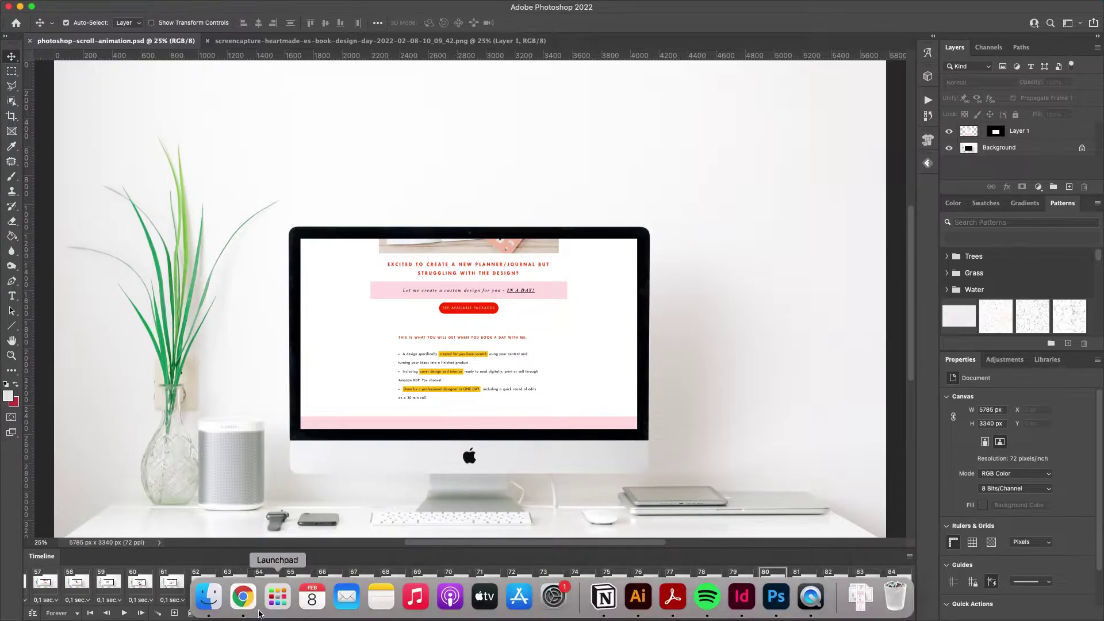
click(243, 597)
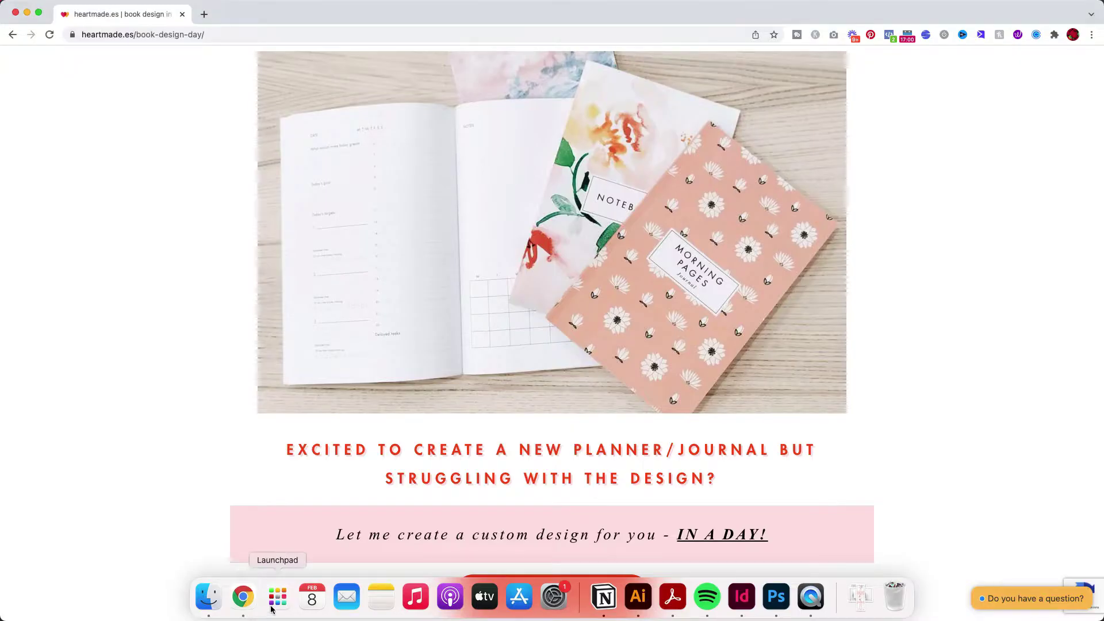
click(204, 15)
text(unspl)
key(Return)
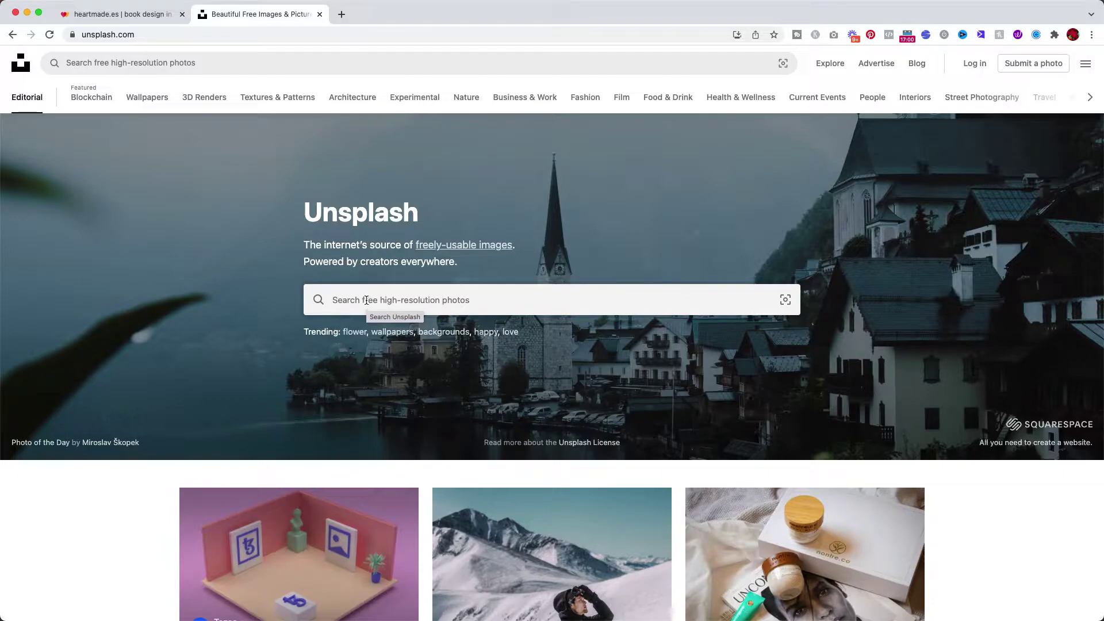
- Search Unsplash for "computer" photos
click(408, 296)
text(computer)
key(Return)
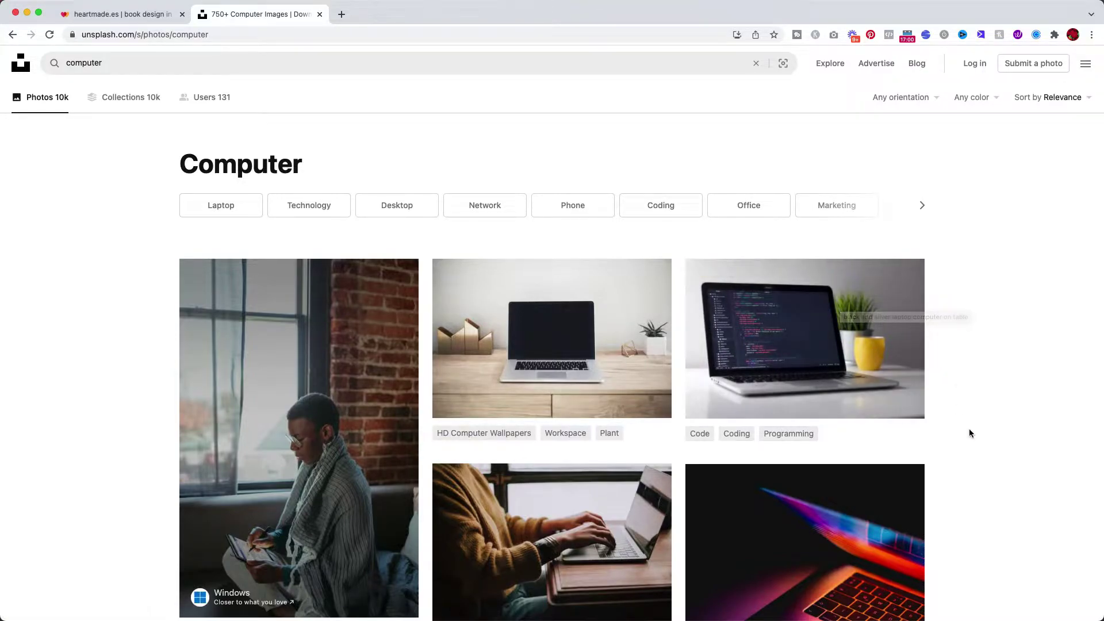
- Browse the computer photos for a front-facing screen on a white desk that suits a mockup
scroll(970, 431, down, 2)
scroll(970, 430, down, 10)
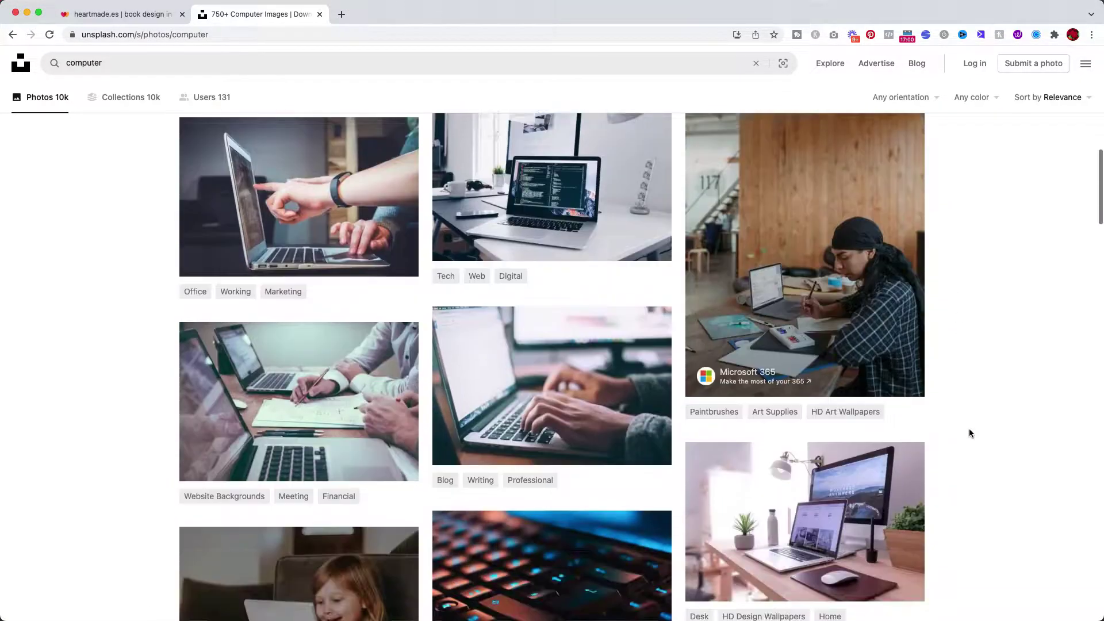
scroll(970, 433, down, 10)
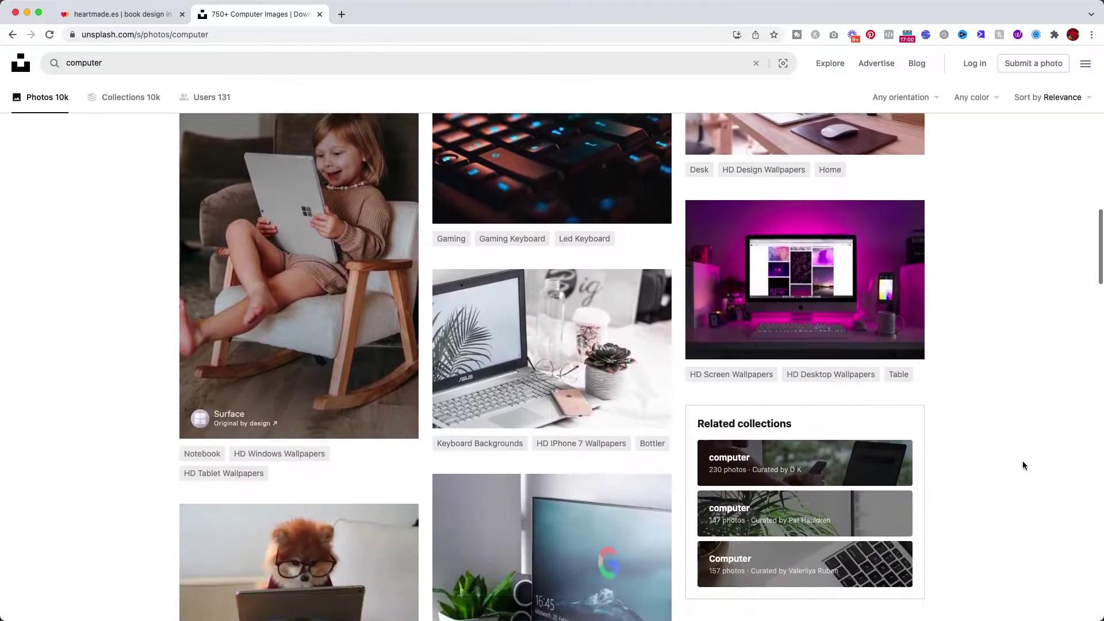
scroll(1023, 463, down, 15)
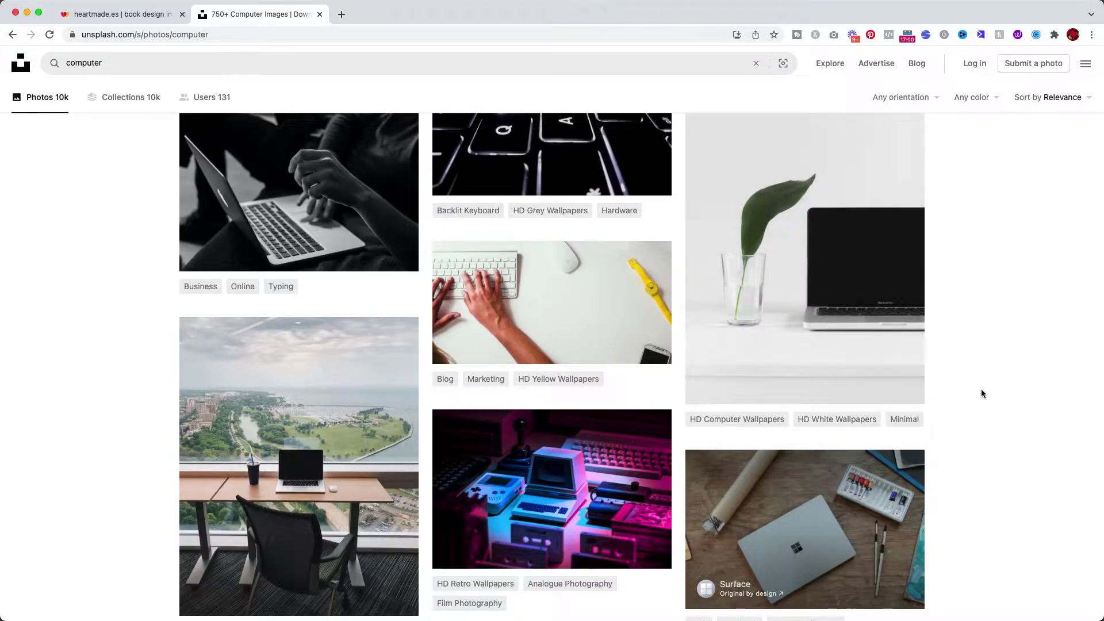
scroll(981, 389, down, 7)
scroll(981, 391, down, 15)
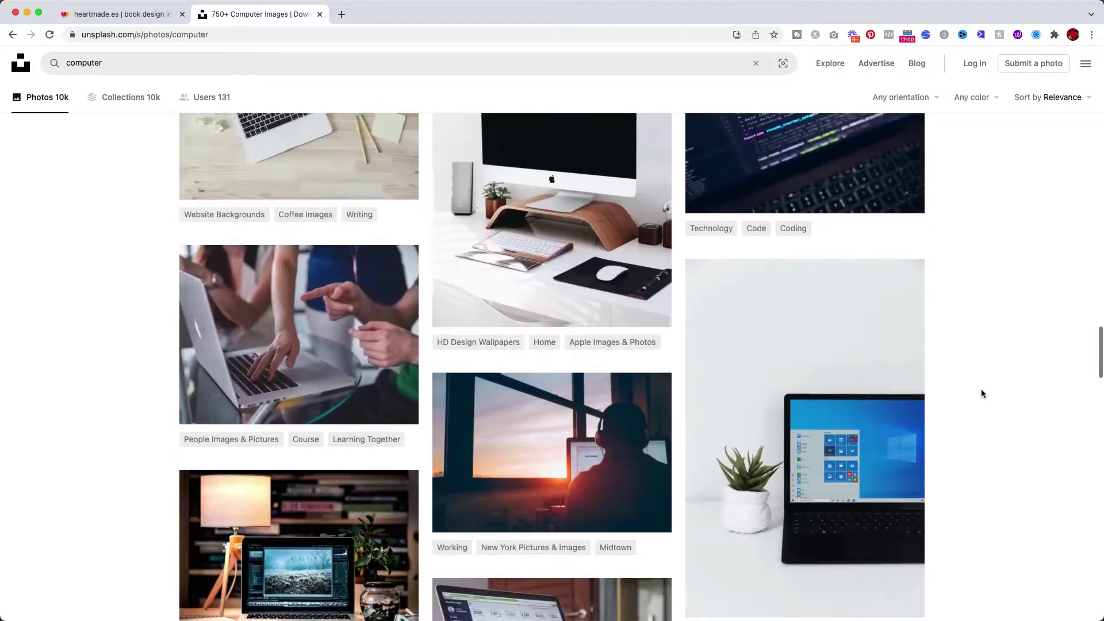
scroll(982, 390, down, 6)
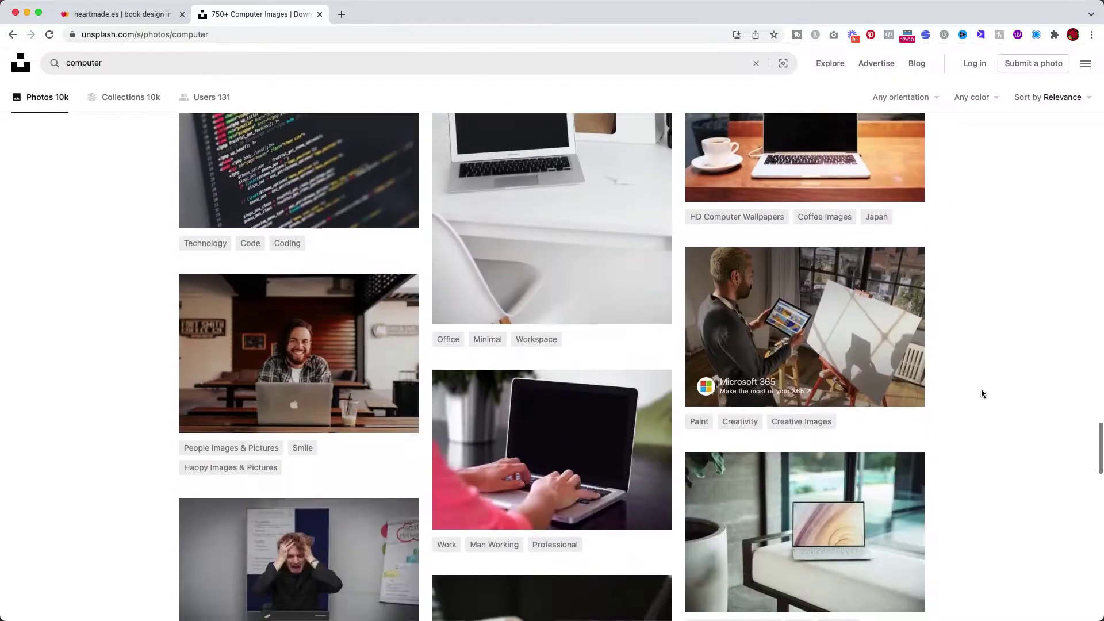
scroll(982, 390, up, 2)
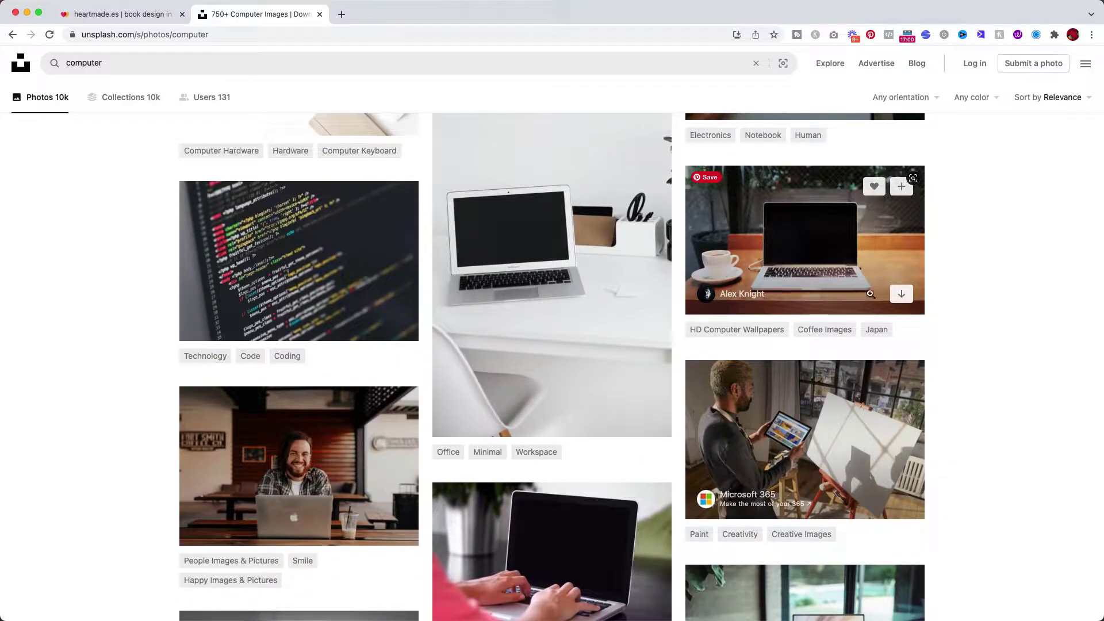
scroll(995, 349, down, 9)
mouse_move(848, 319)
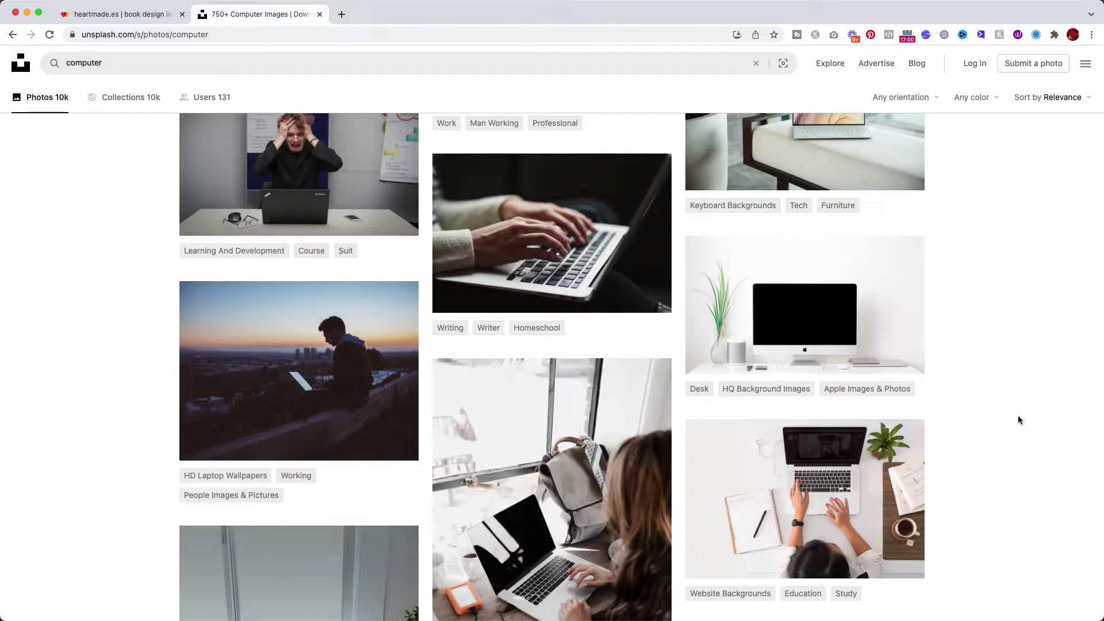
- Capture the whole heartmade.es book-design-day page with the GoFullPage extension
click(116, 14)
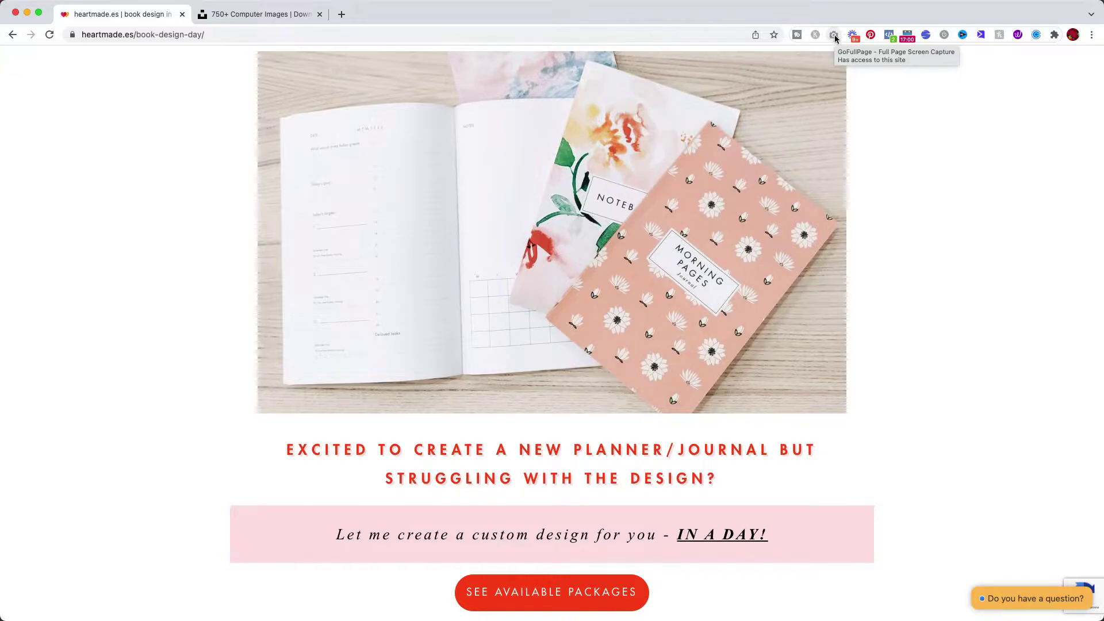
click(834, 35)
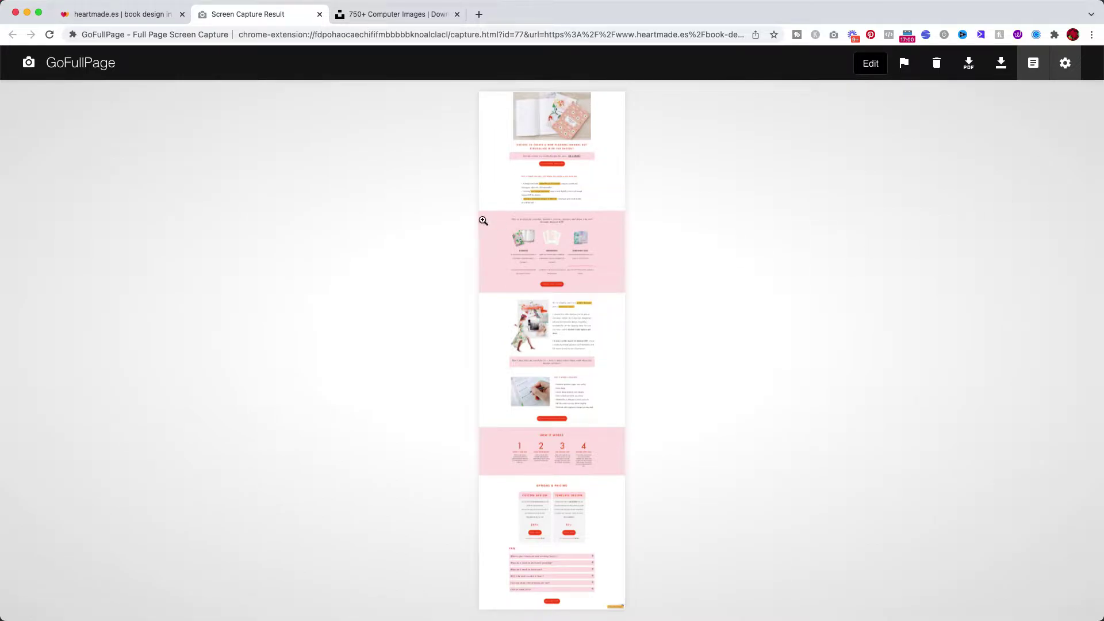
- Reload the heartmade.es book-design-day page and examine how its sections load from the header image down to the FAQ
click(150, 15)
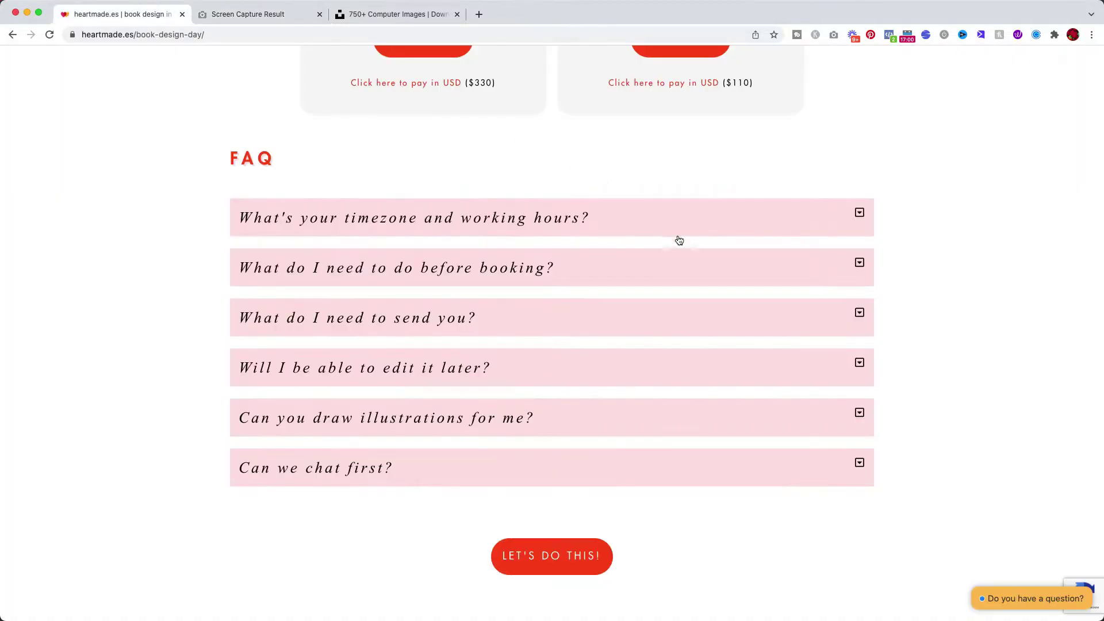
scroll(270, 112, up, 20)
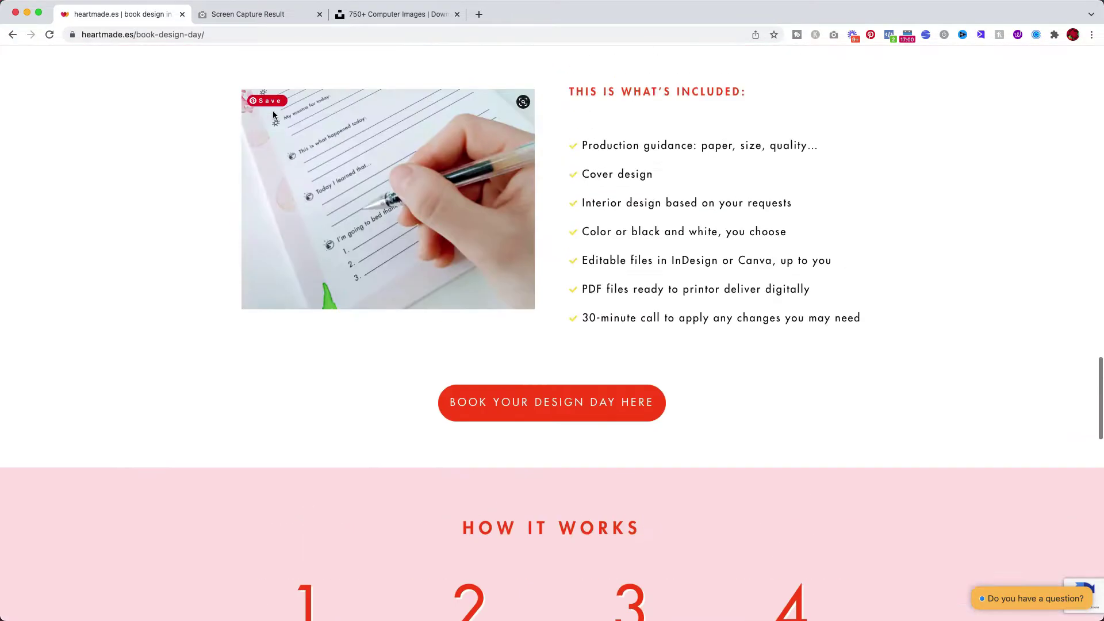
click(50, 34)
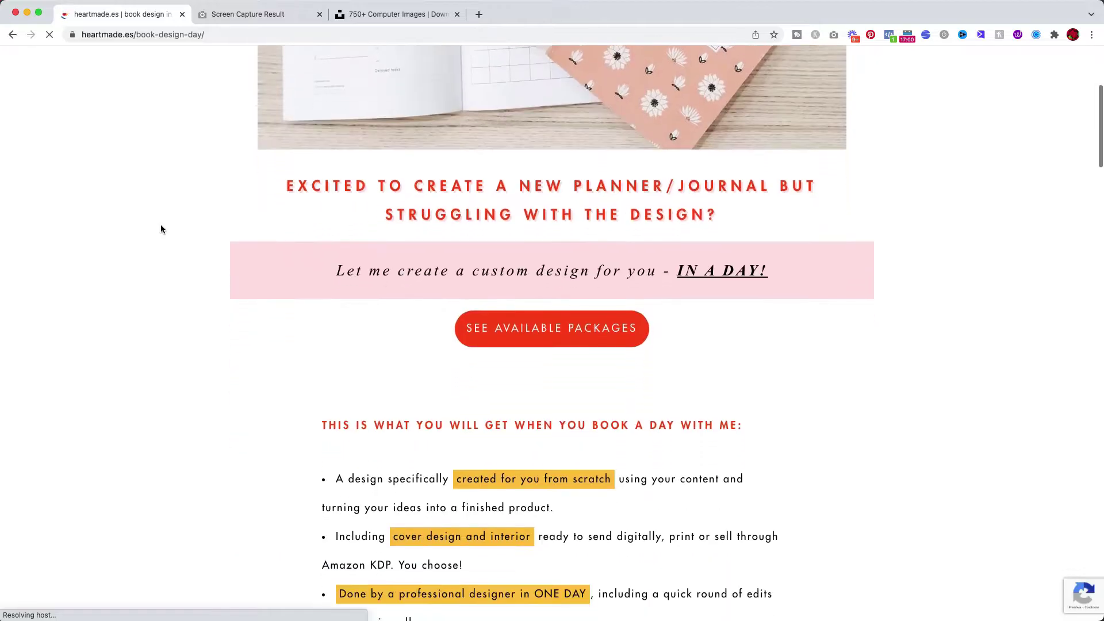
scroll(161, 229, down, 20)
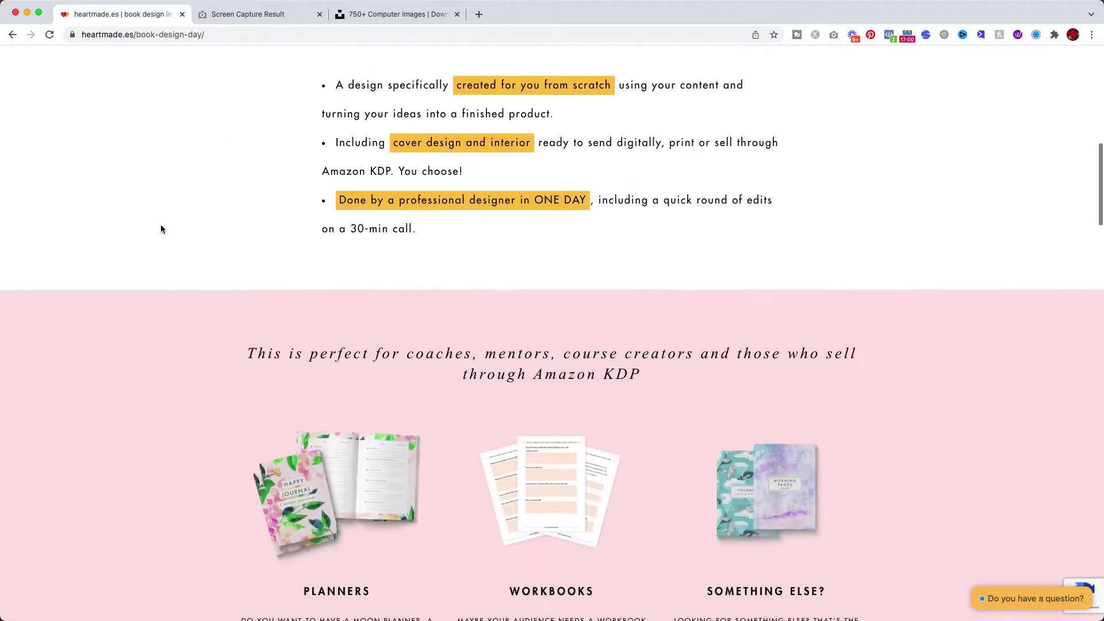
scroll(161, 229, down, 15)
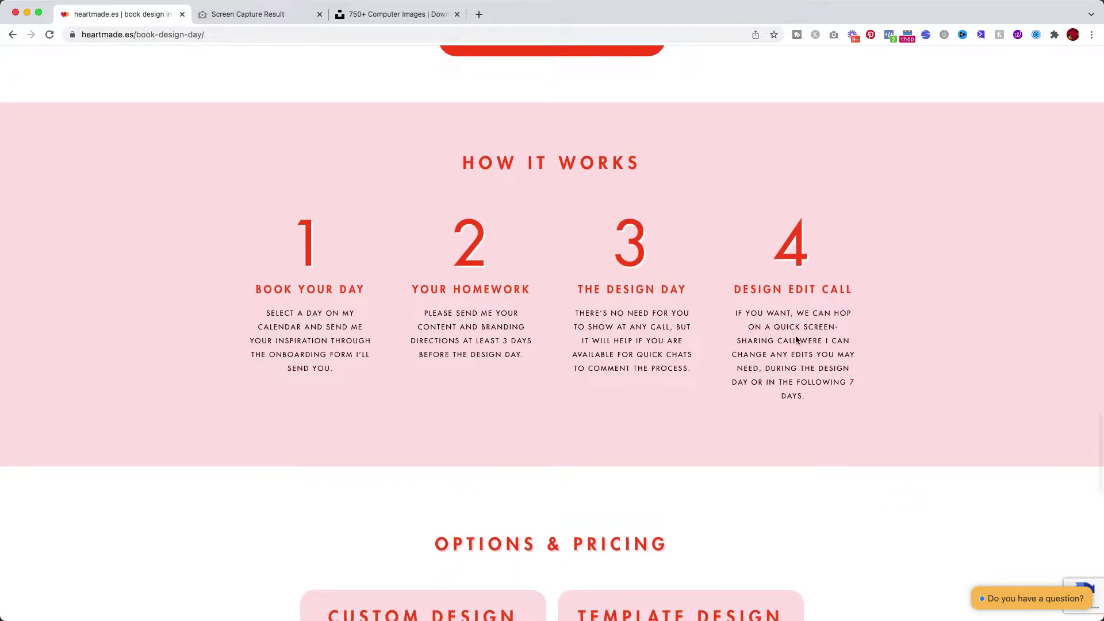
scroll(882, 488, down, 4)
scroll(884, 490, down, 12)
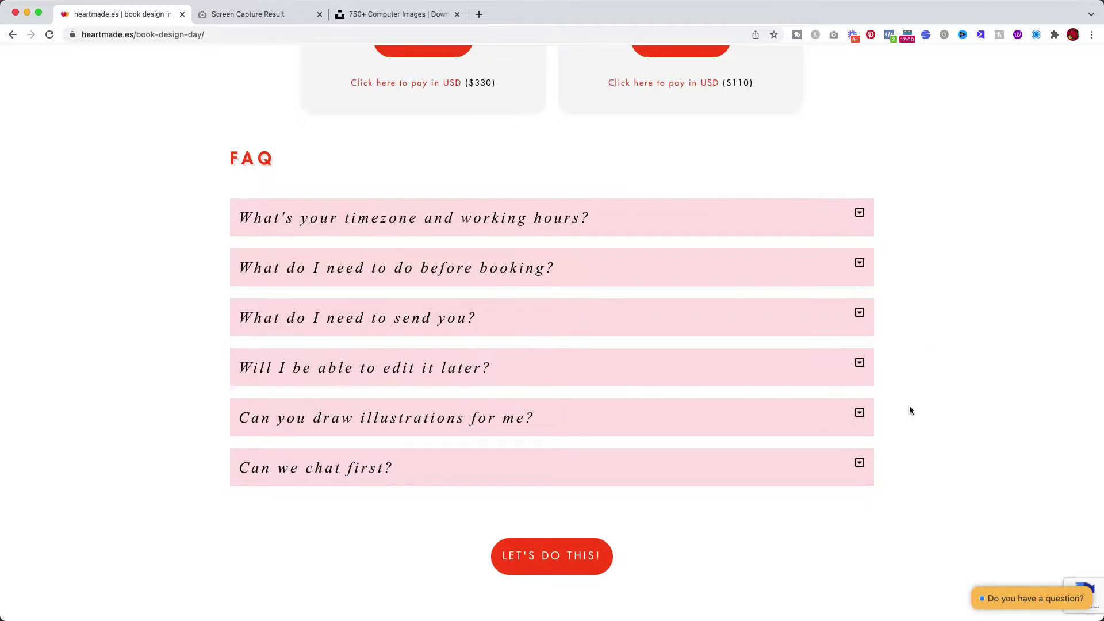
scroll(910, 409, up, 15)
scroll(910, 408, up, 15)
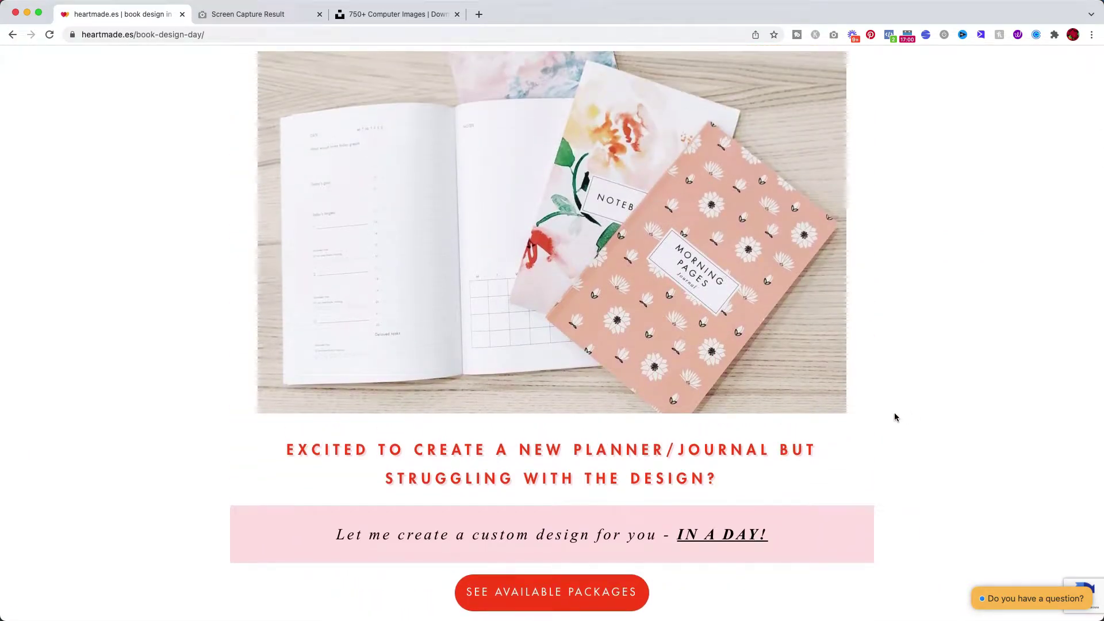
scroll(890, 429, down, 10)
scroll(889, 429, down, 8)
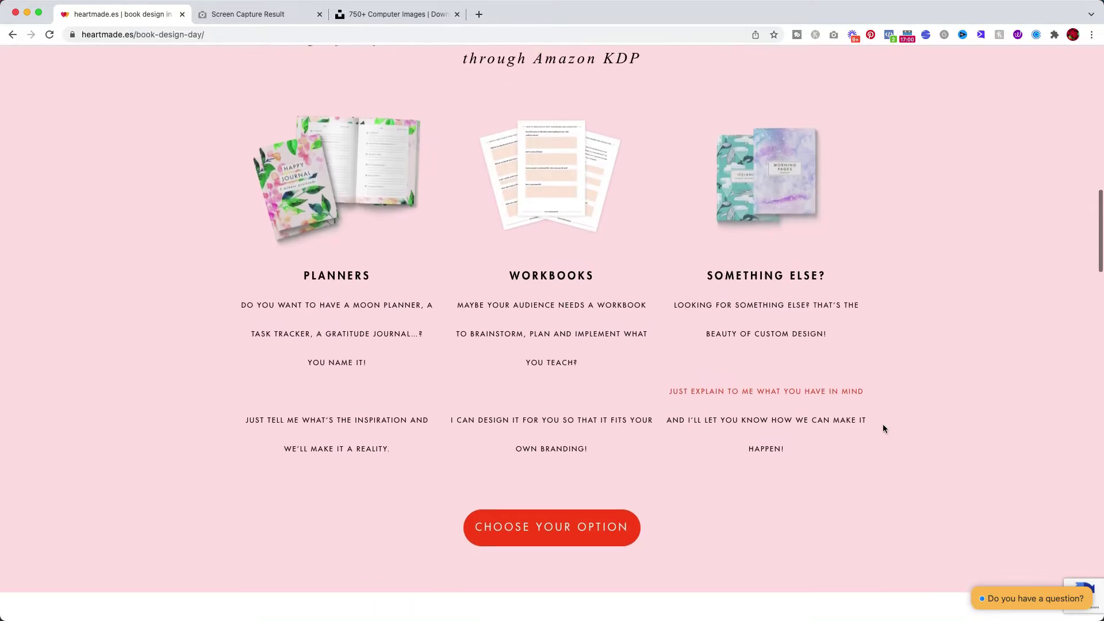
scroll(867, 301, up, 10)
scroll(873, 305, up, 5)
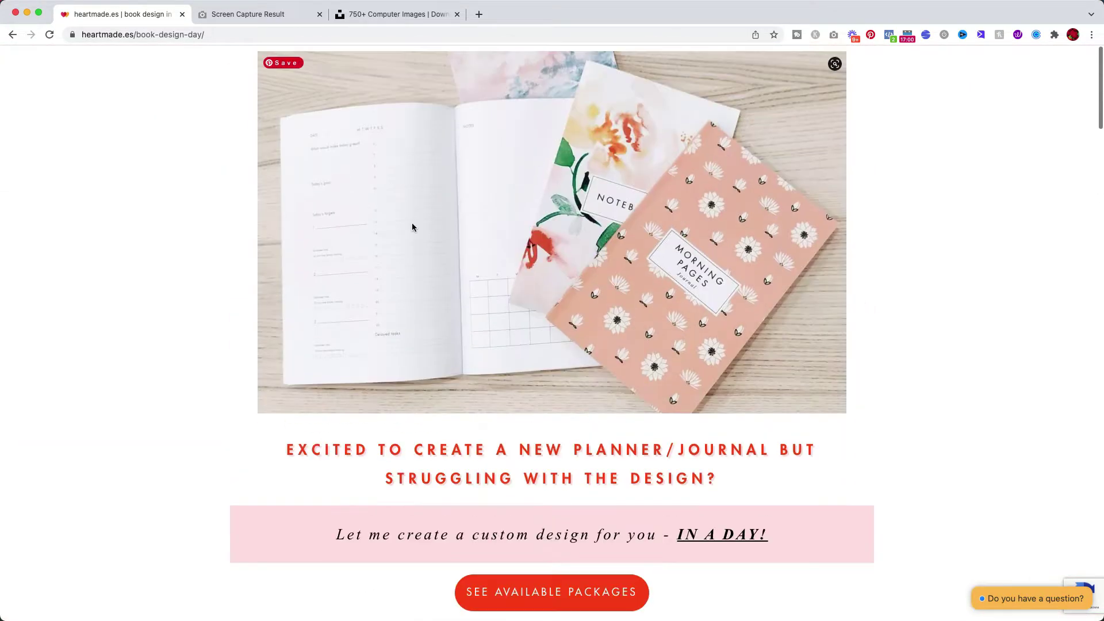
- Reload the page, take another full-page capture without viewing the sections first, and return to the earlier capture
click(49, 34)
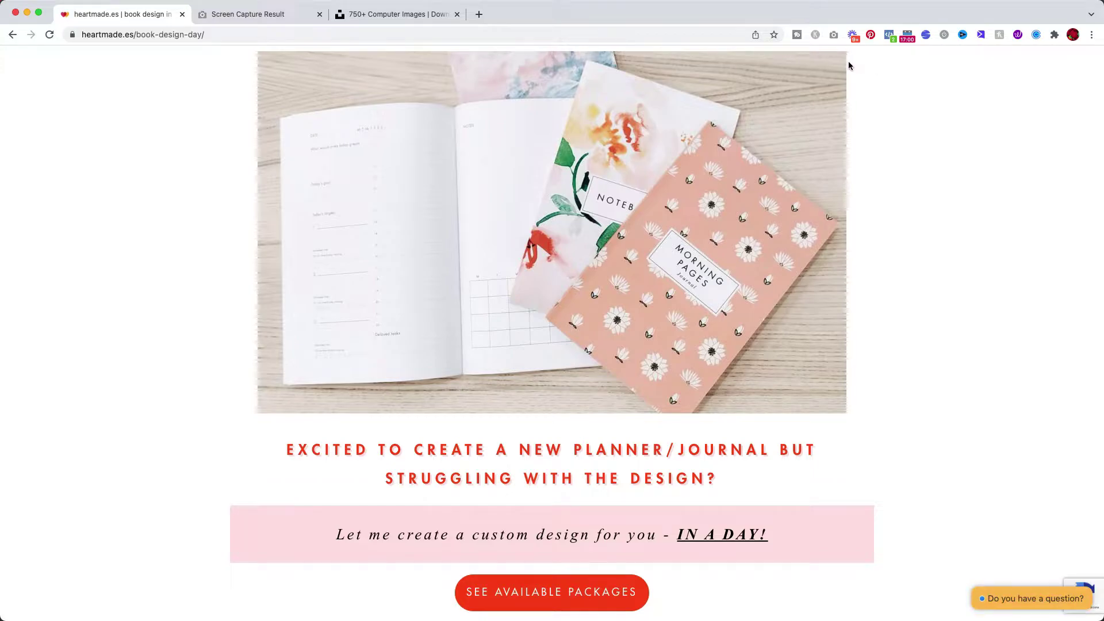
click(834, 35)
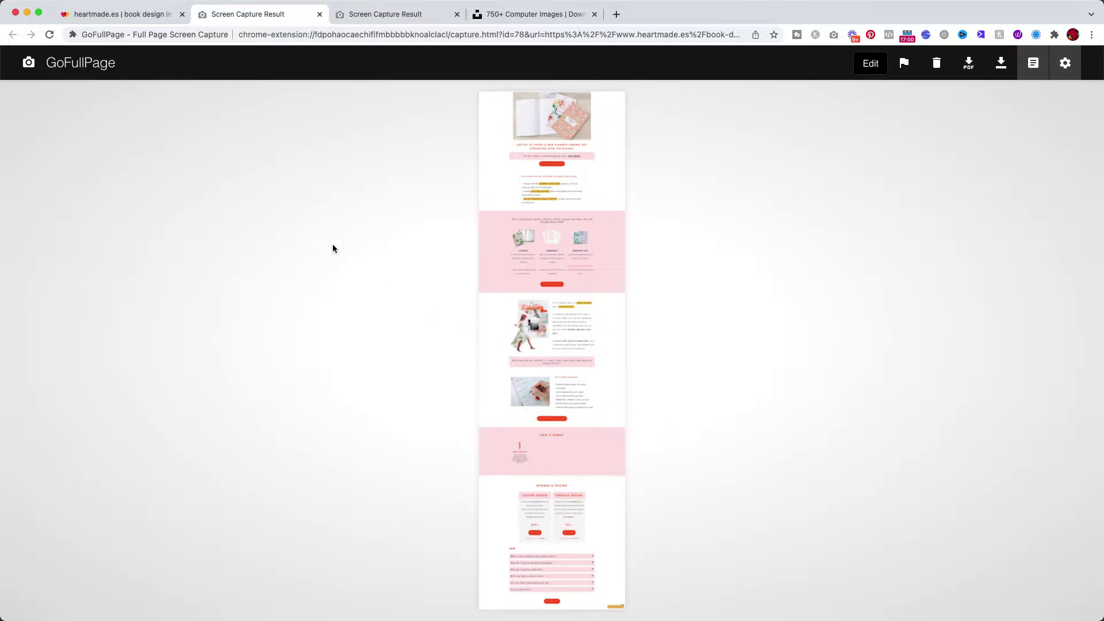
click(374, 15)
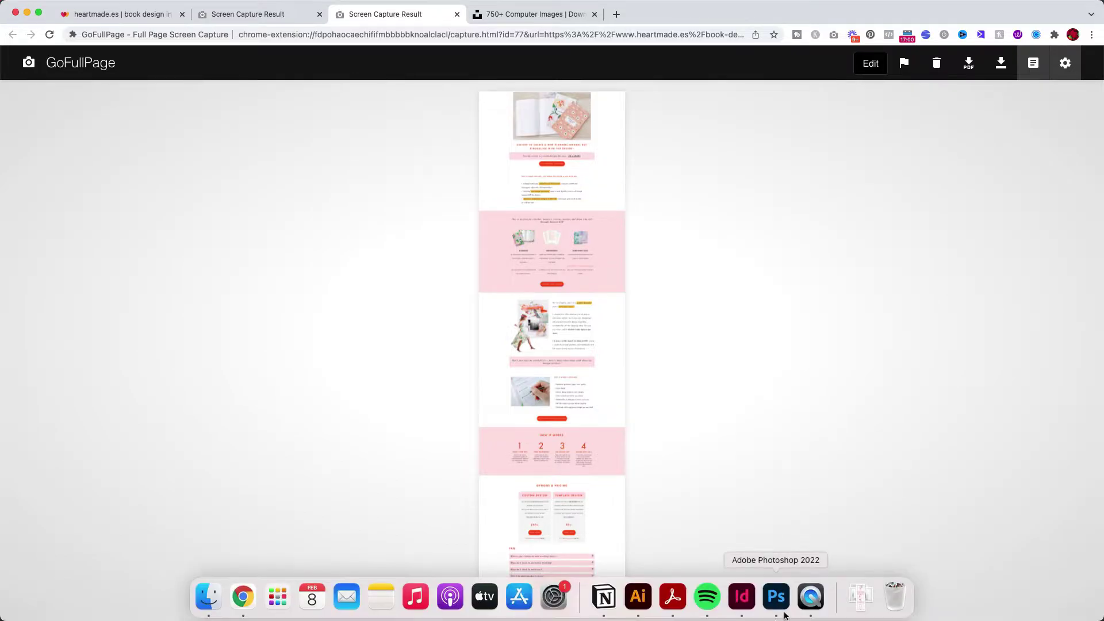
- Switch to Photoshop and open the downloaded Unsplash photo of the iMac on a white desk
click(783, 615)
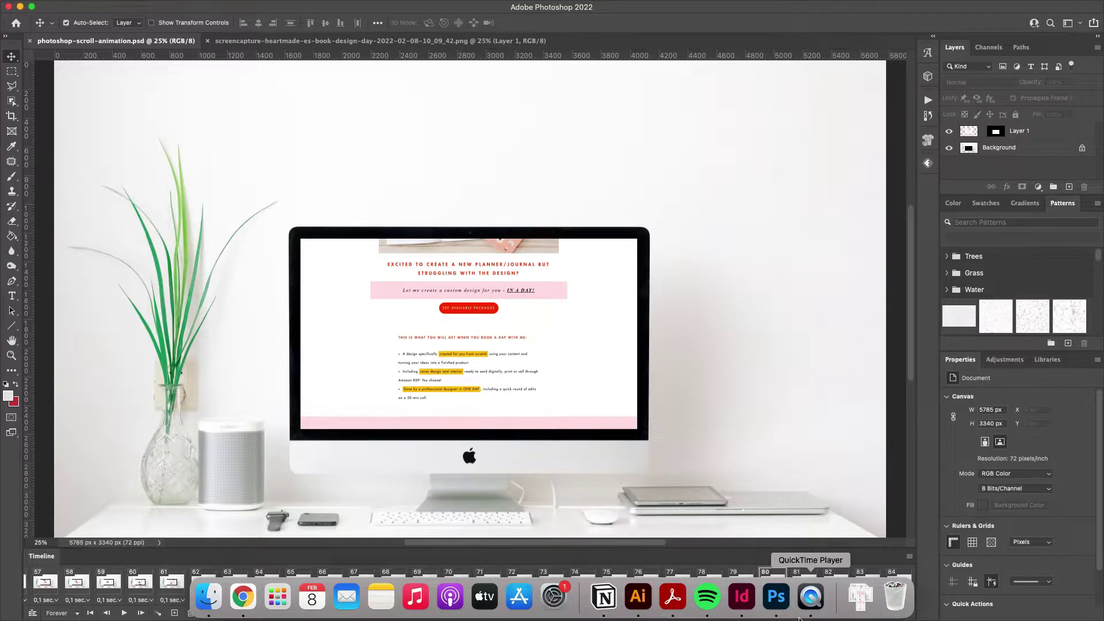
click(859, 598)
click(863, 516)
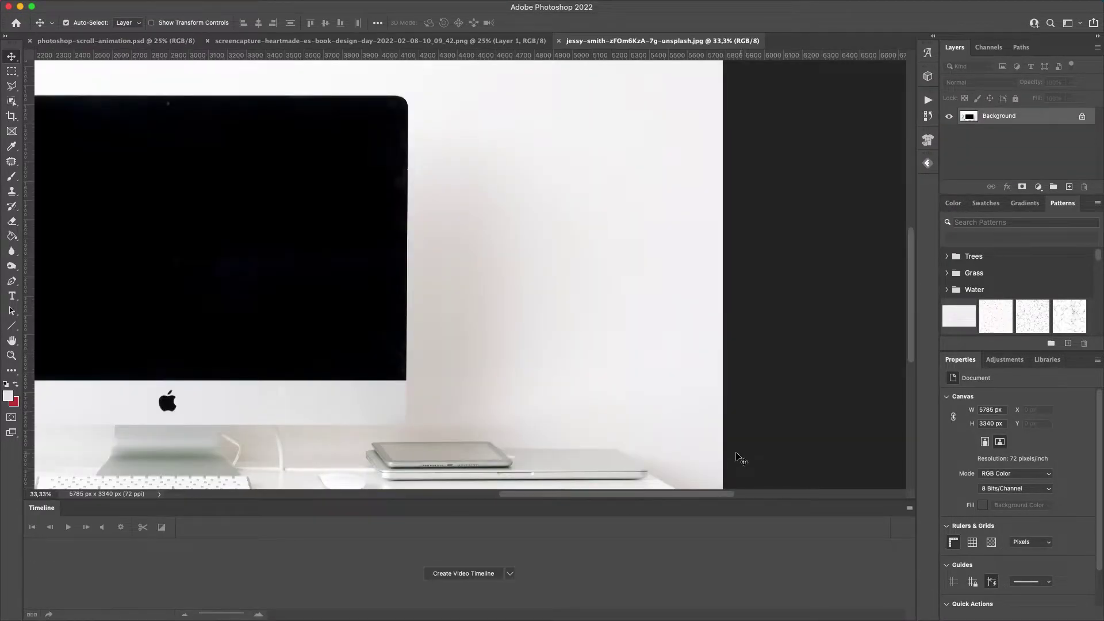
scroll(828, 472, left, 10)
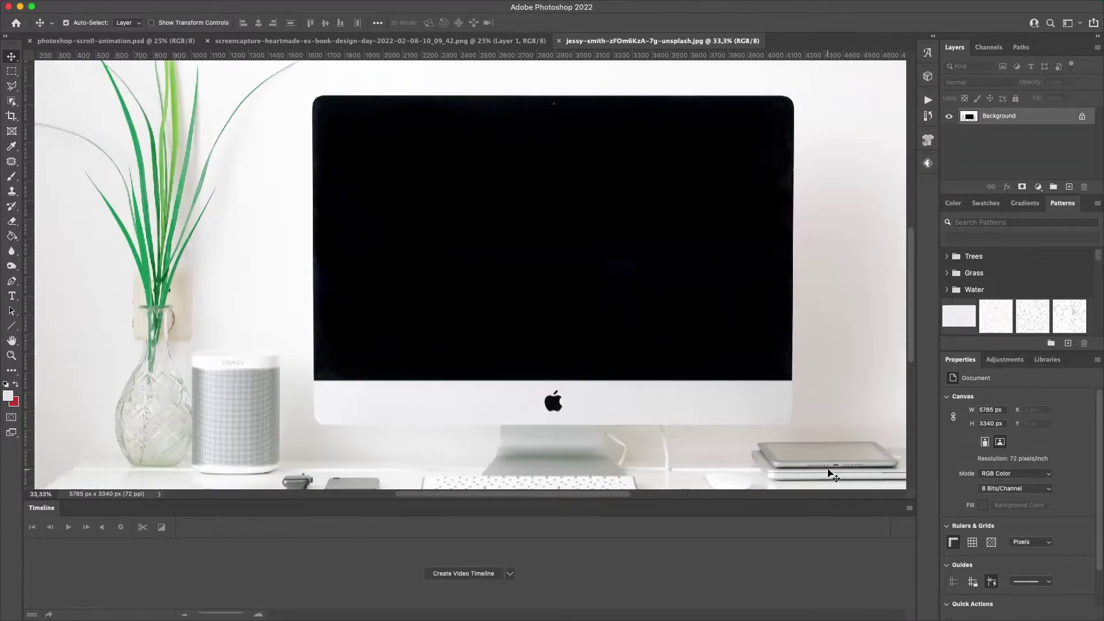
scroll(483, 345, down, 2)
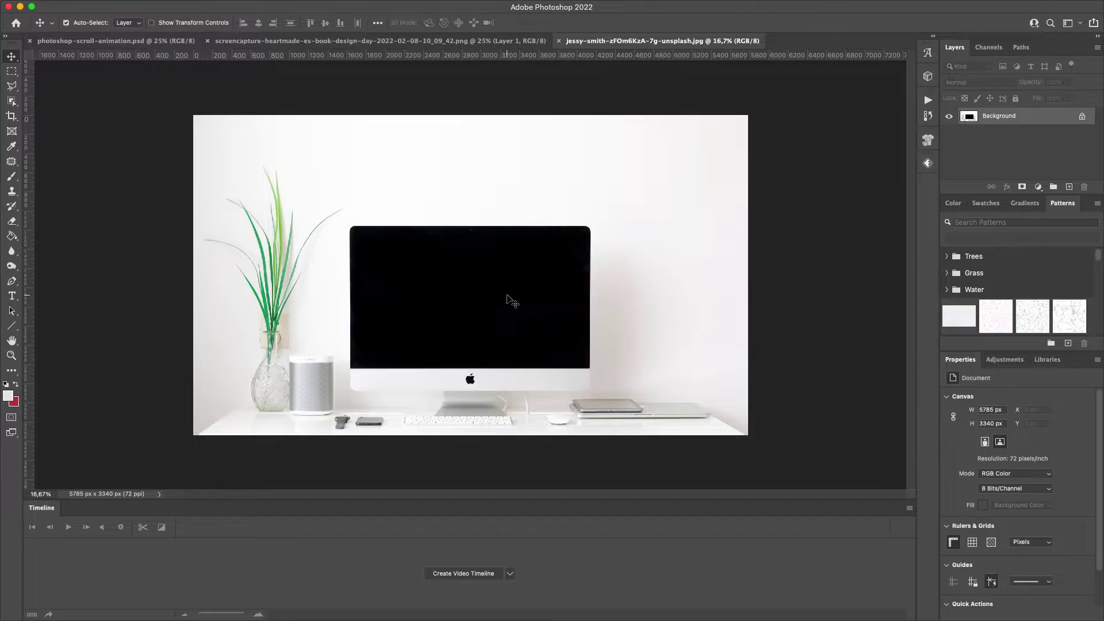
key(super)
key(super+alt+i)
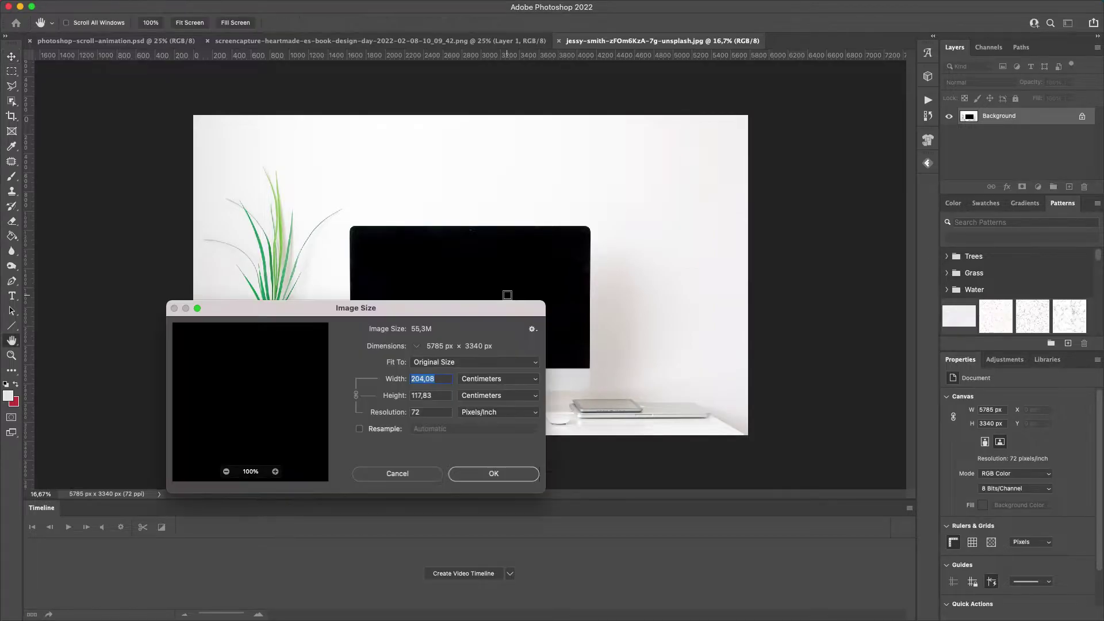
click(404, 479)
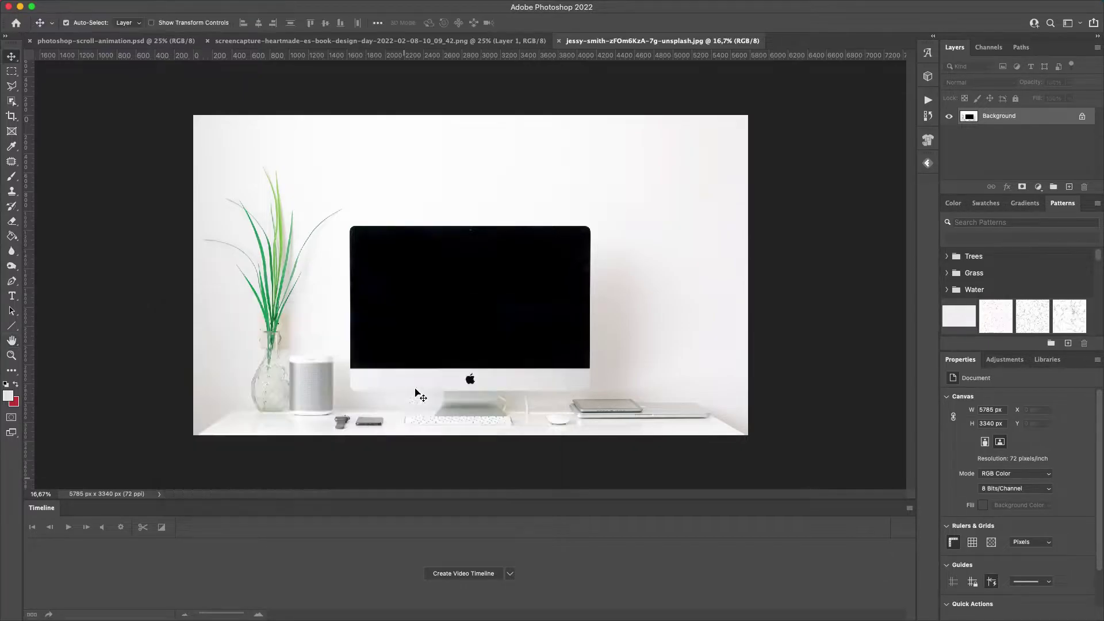
- Resize the iMac desk photo to 2500 pixels wide, with resampling on and proportions kept
click(147, 10)
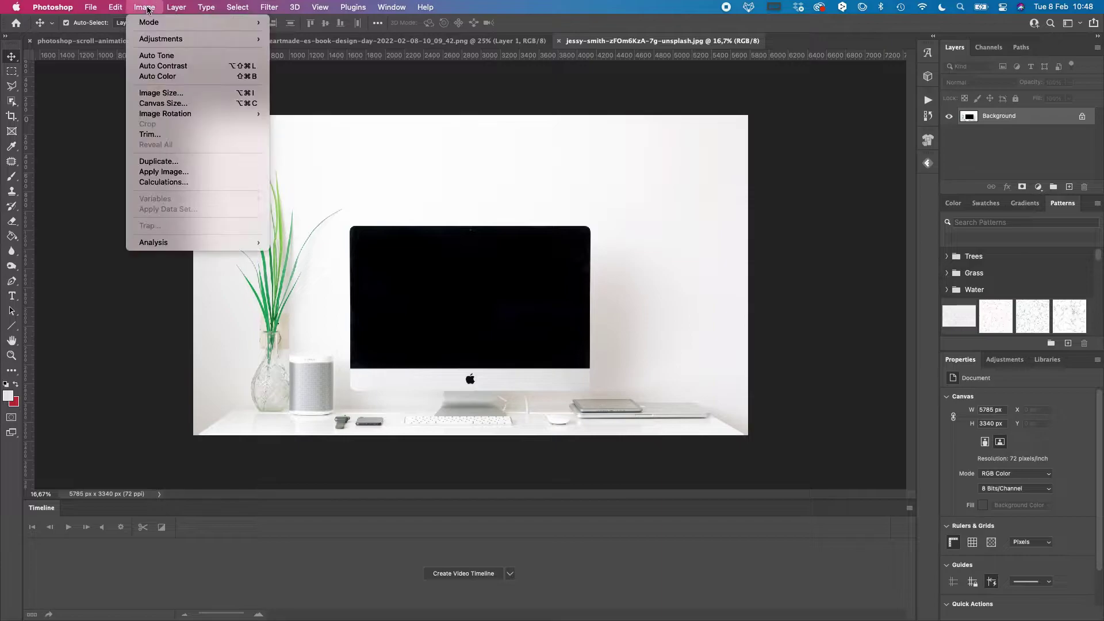
click(159, 98)
drag(443, 302, 604, 212)
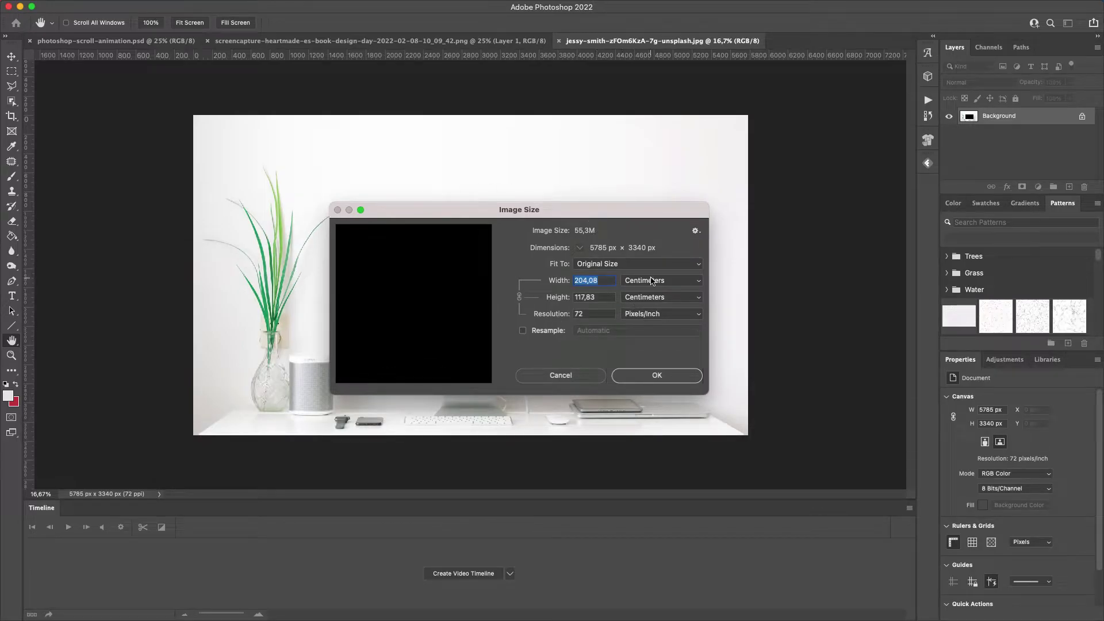
click(652, 280)
click(610, 262)
click(540, 332)
click(652, 280)
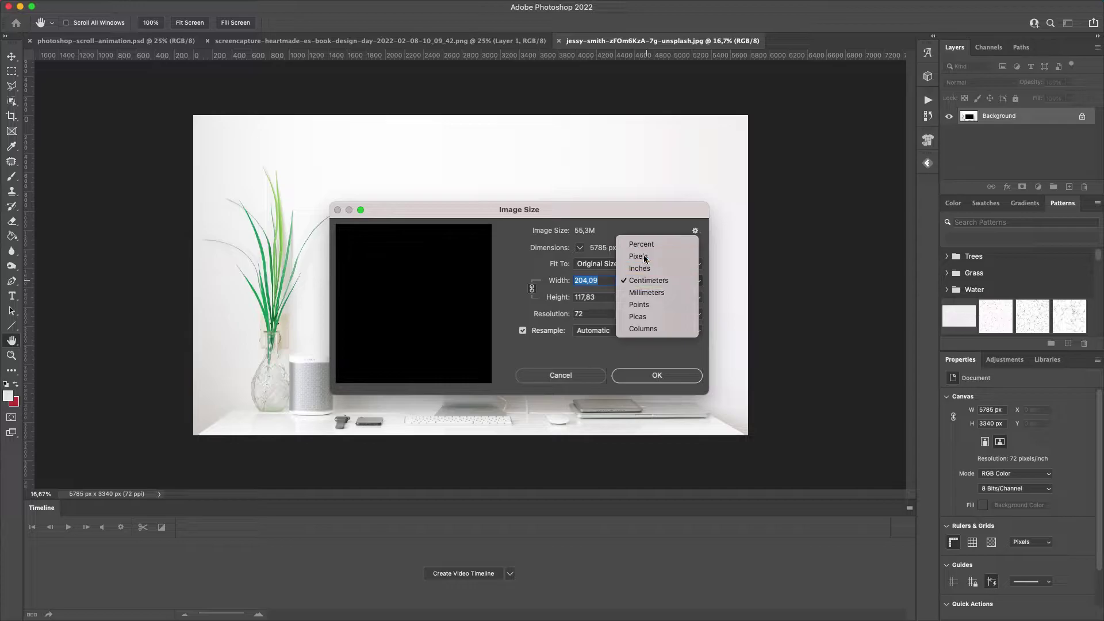
click(639, 256)
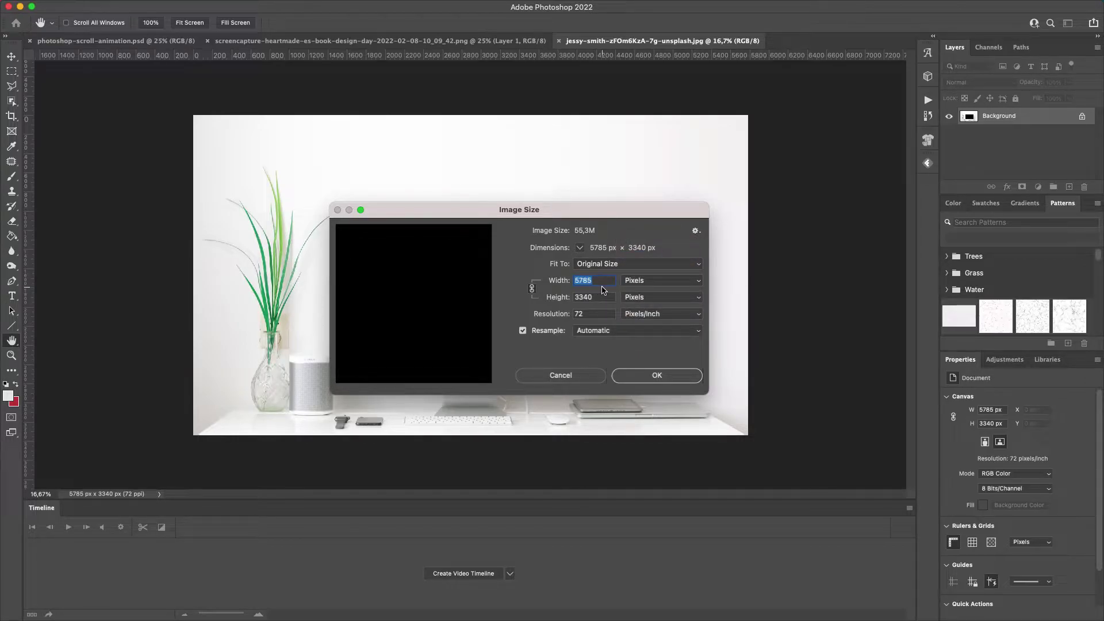
text(2500)
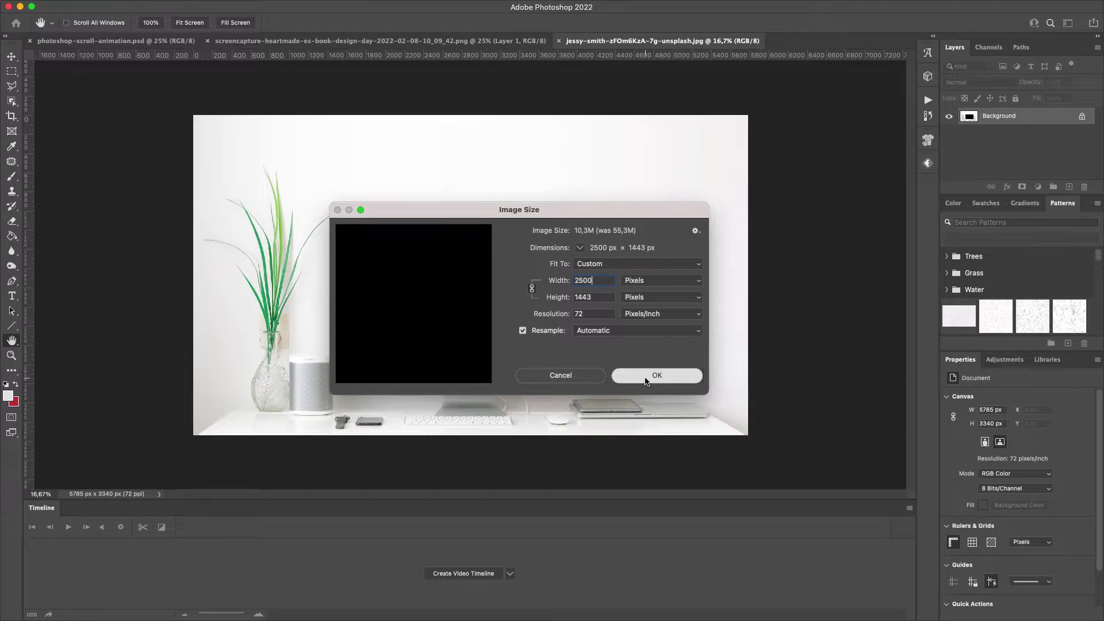
key(Return)
drag(439, 320, 481, 340)
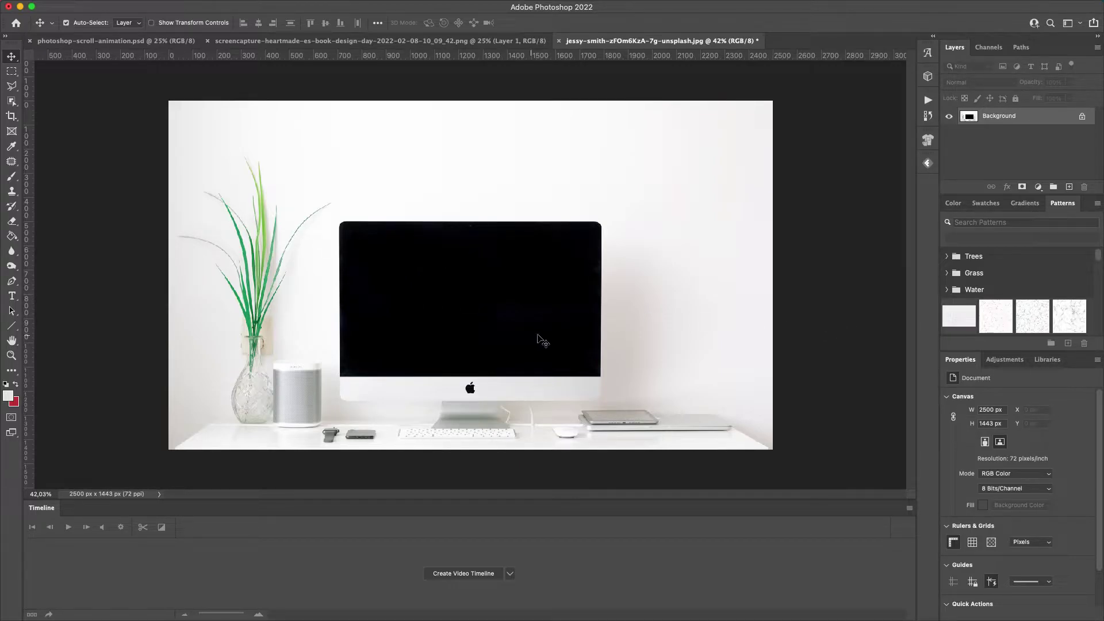
- Open the downloaded full-page website capture from the Downloads folder as its own Photoshop document
mouse_move(750, 620)
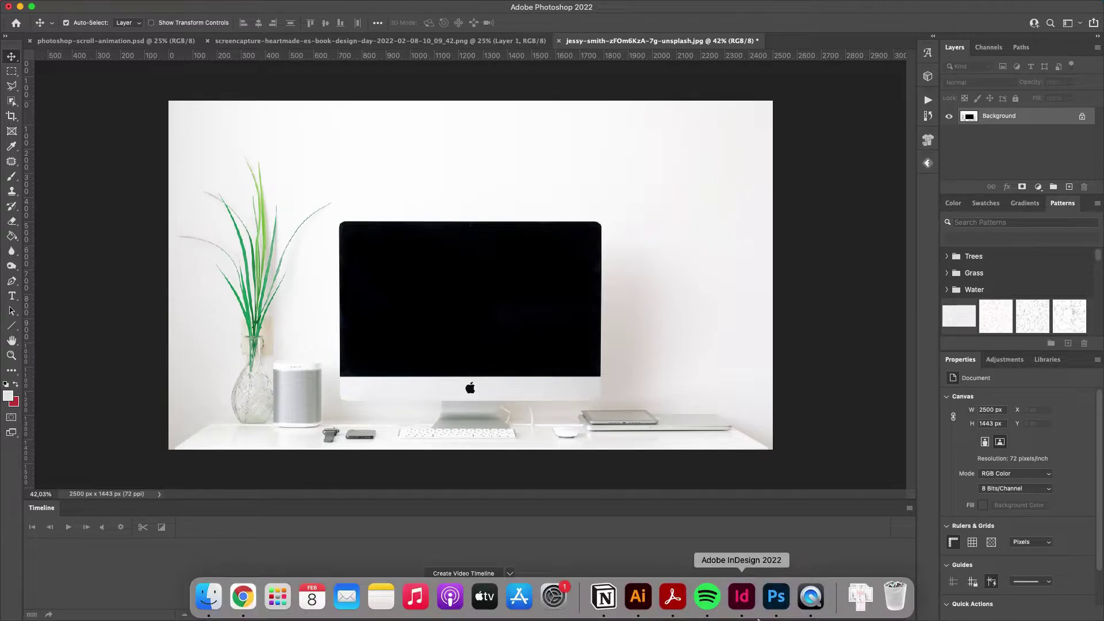
click(863, 613)
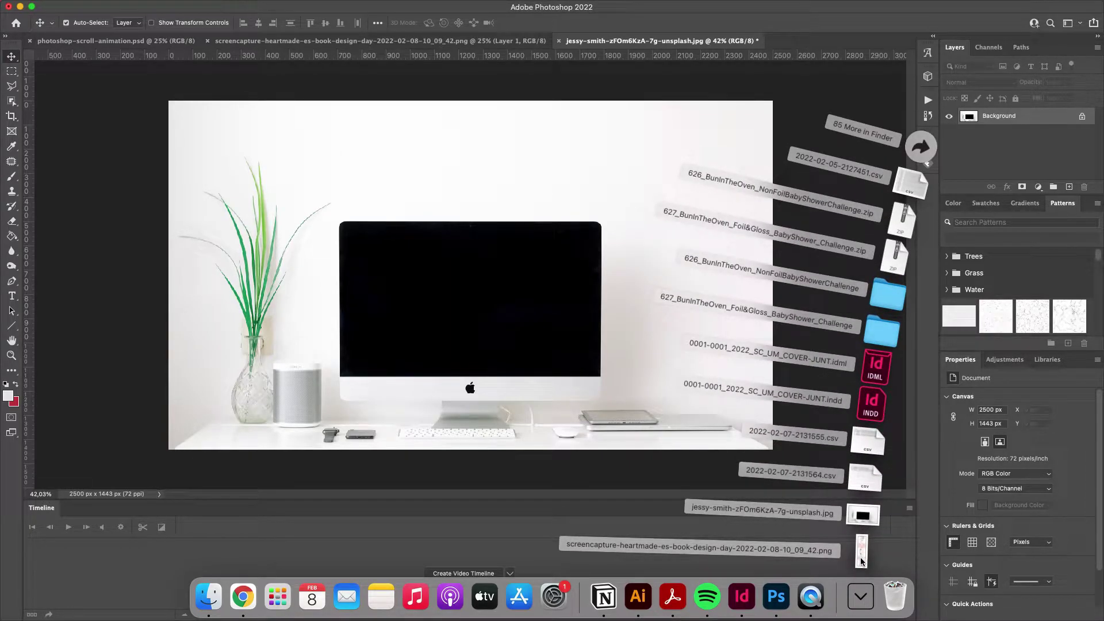
click(861, 561)
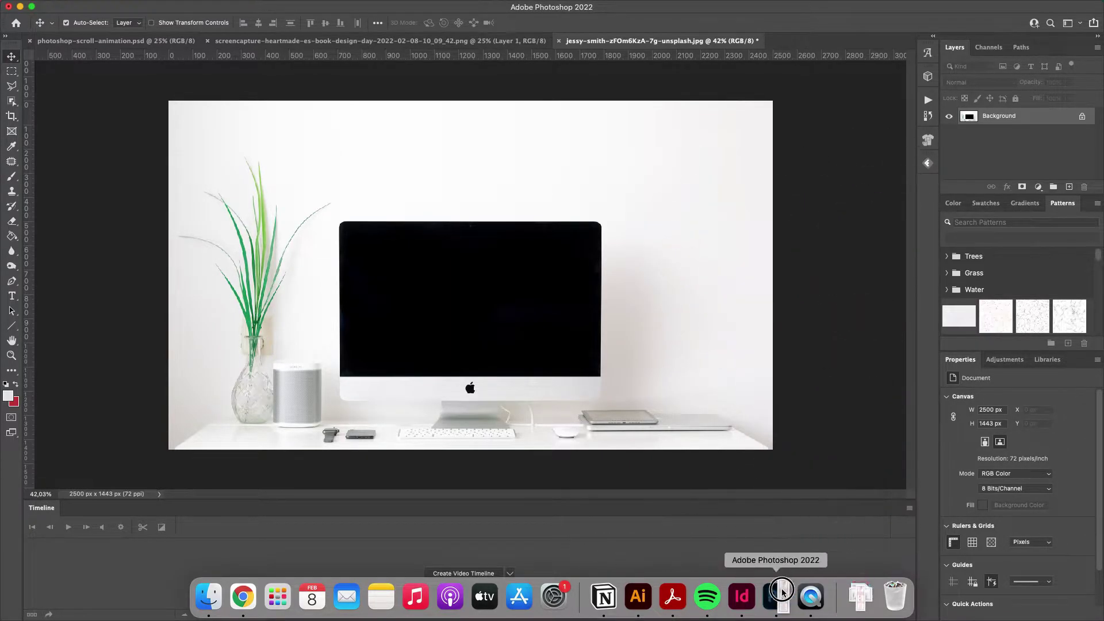
scroll(594, 248, up, 10)
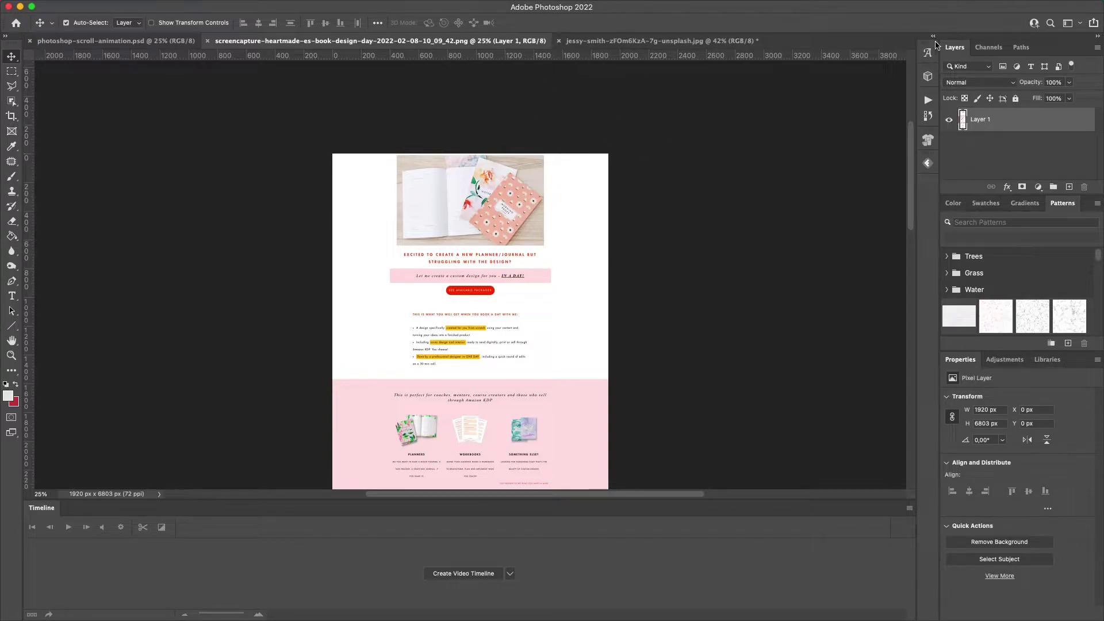
- Duplicate the website capture layer into the iMac photo document and move it over the monitor's lower part
click(1097, 47)
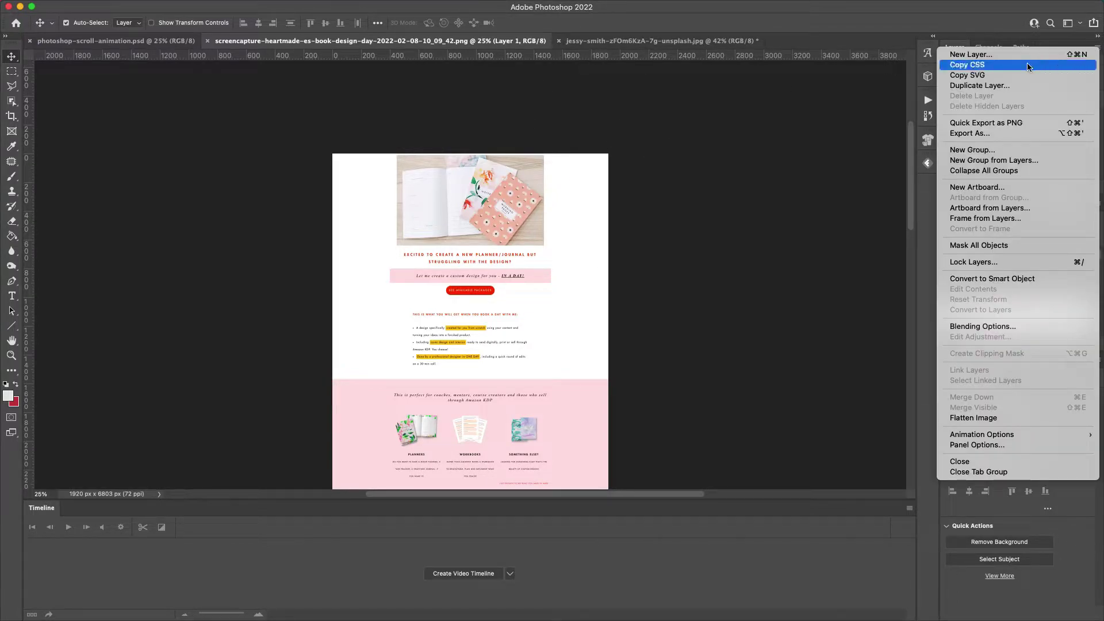
click(1023, 85)
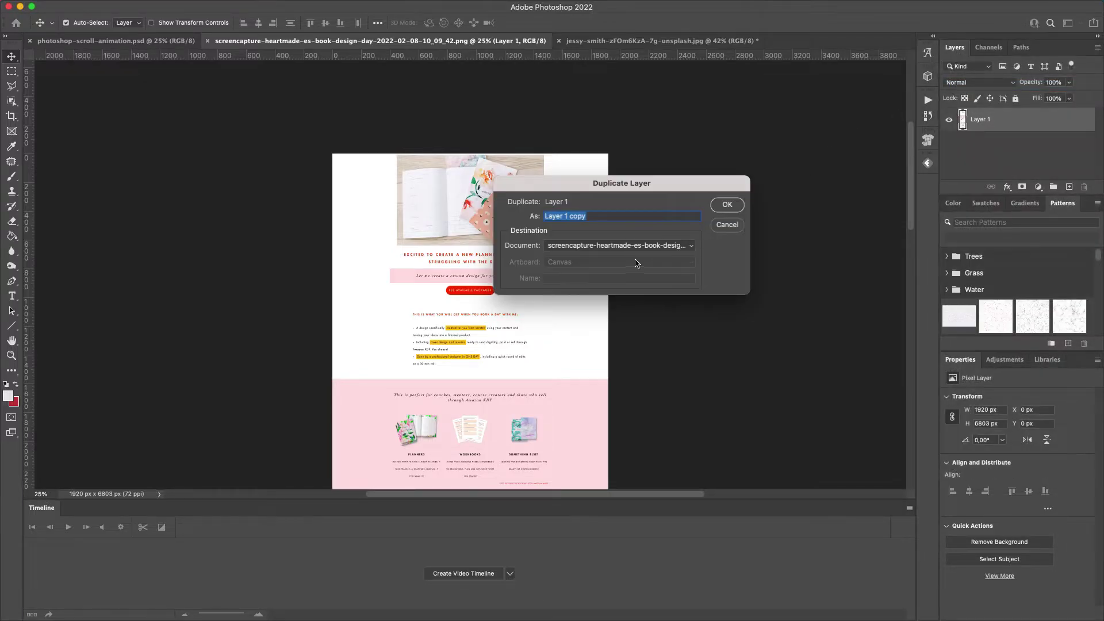
click(630, 246)
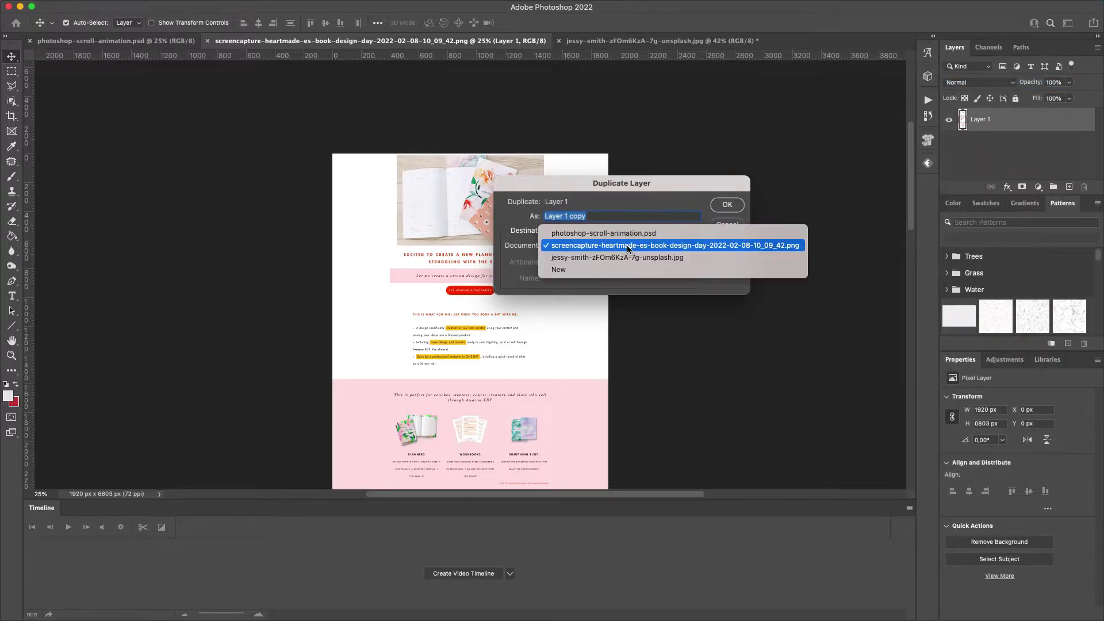
click(575, 257)
click(724, 206)
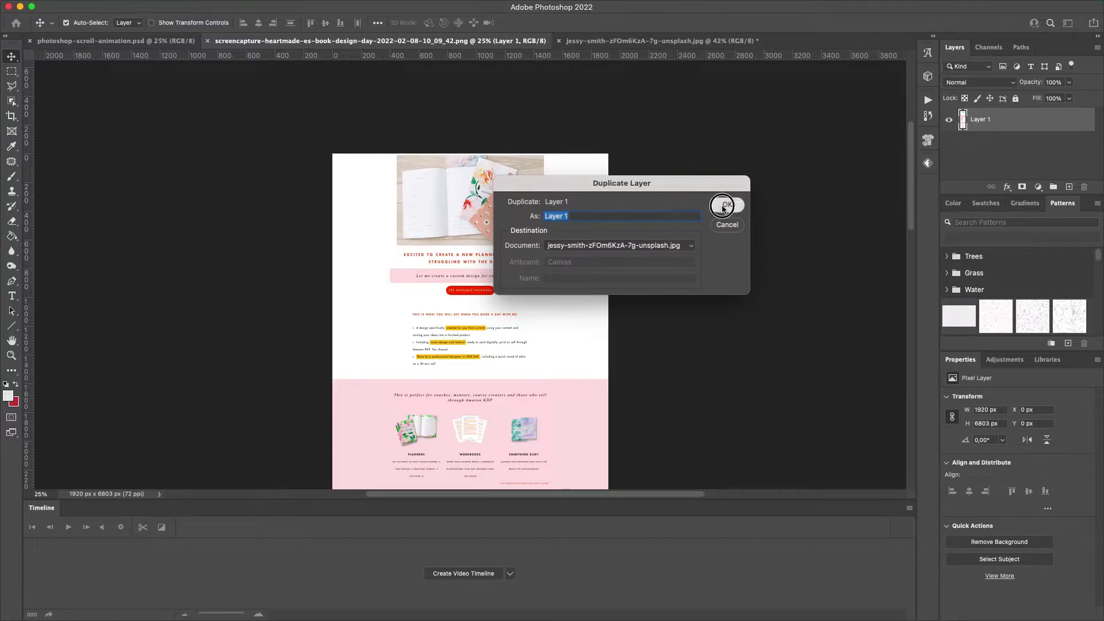
click(636, 41)
drag(452, 190, 616, 320)
drag(521, 261, 475, 270)
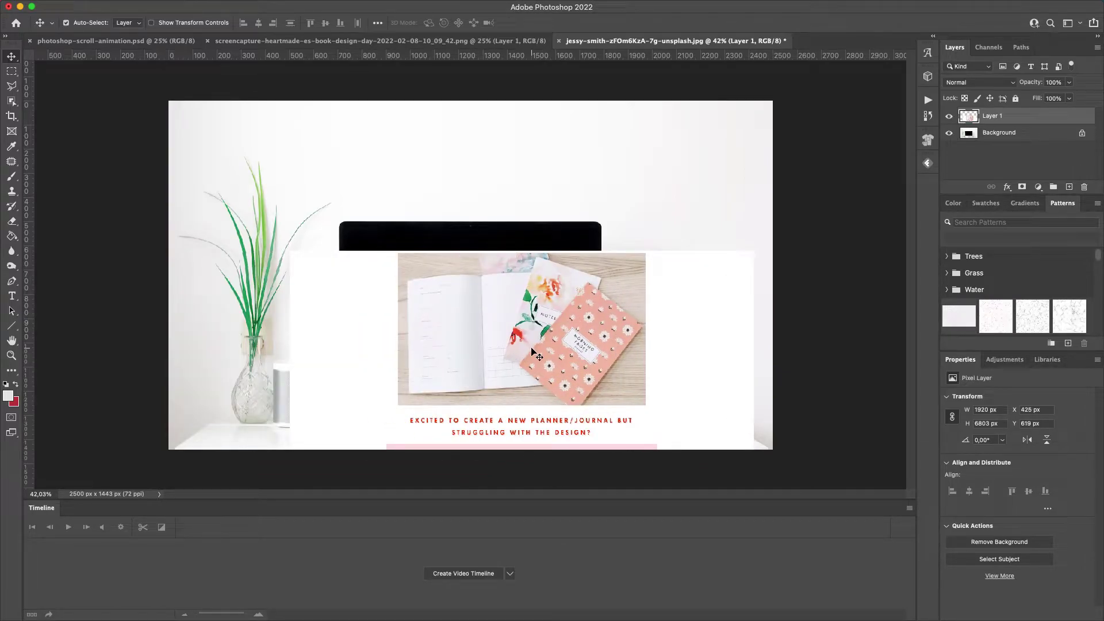
click(857, 613)
drag(861, 552, 578, 223)
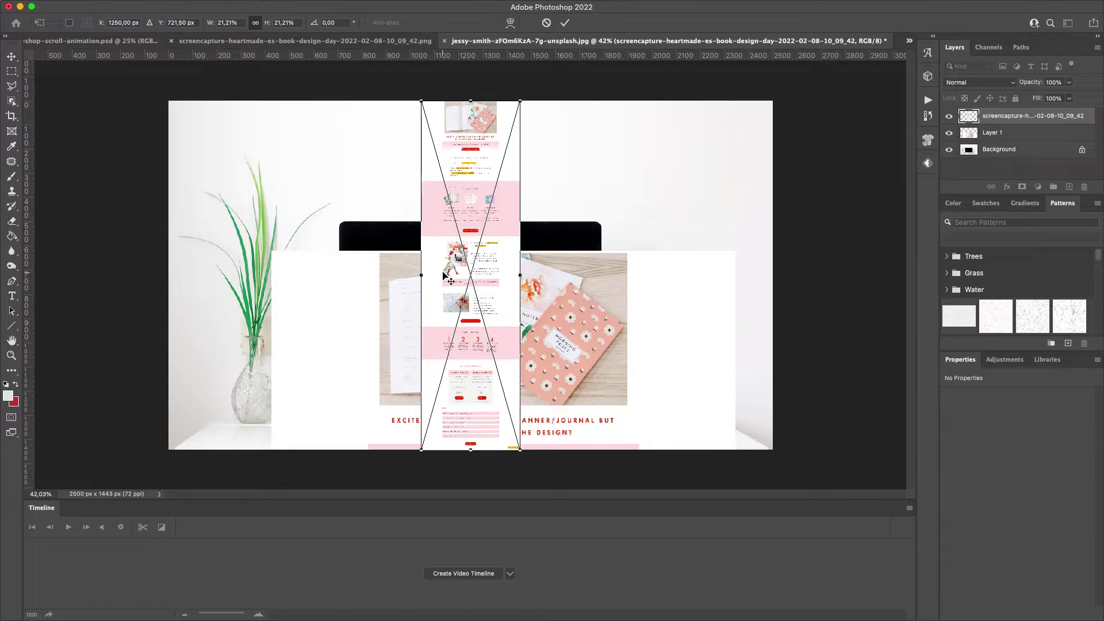
key(Escape)
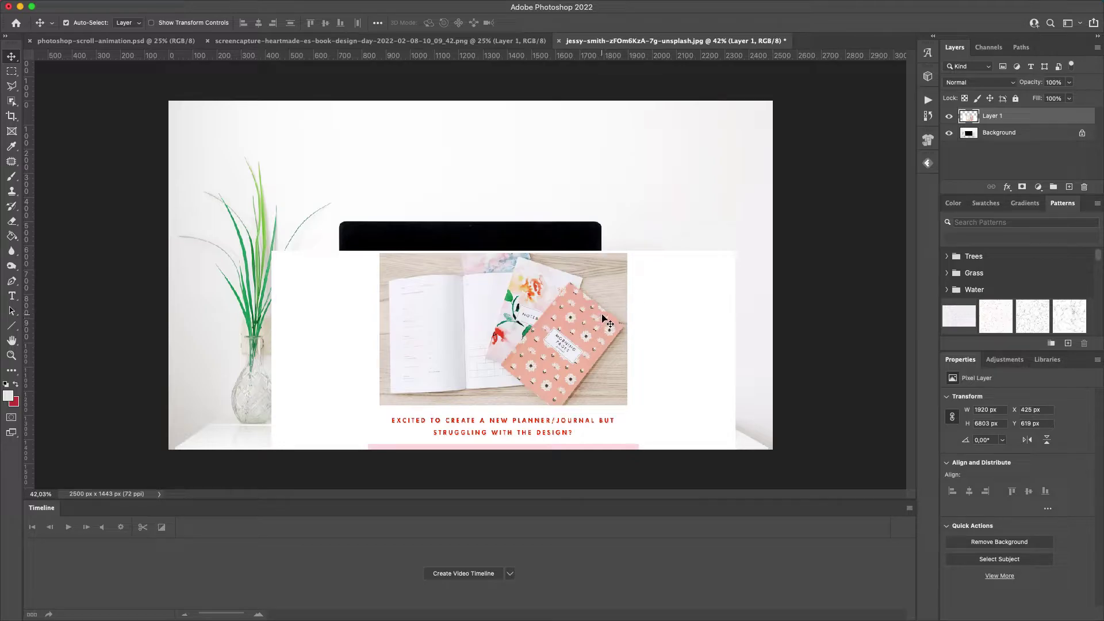
- Scale the website capture layer proportionally to about 52.64% so its width fits the iMac's display
key(super+t)
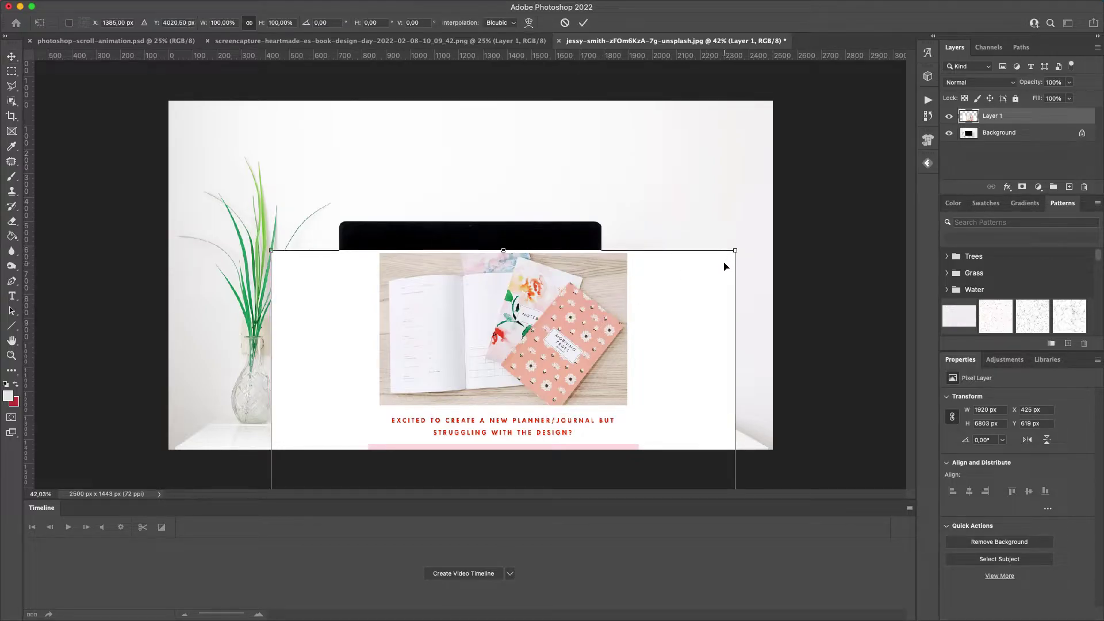
drag(736, 251, 645, 241)
drag(760, 232, 570, 269)
drag(587, 346, 579, 298)
drag(612, 235, 568, 300)
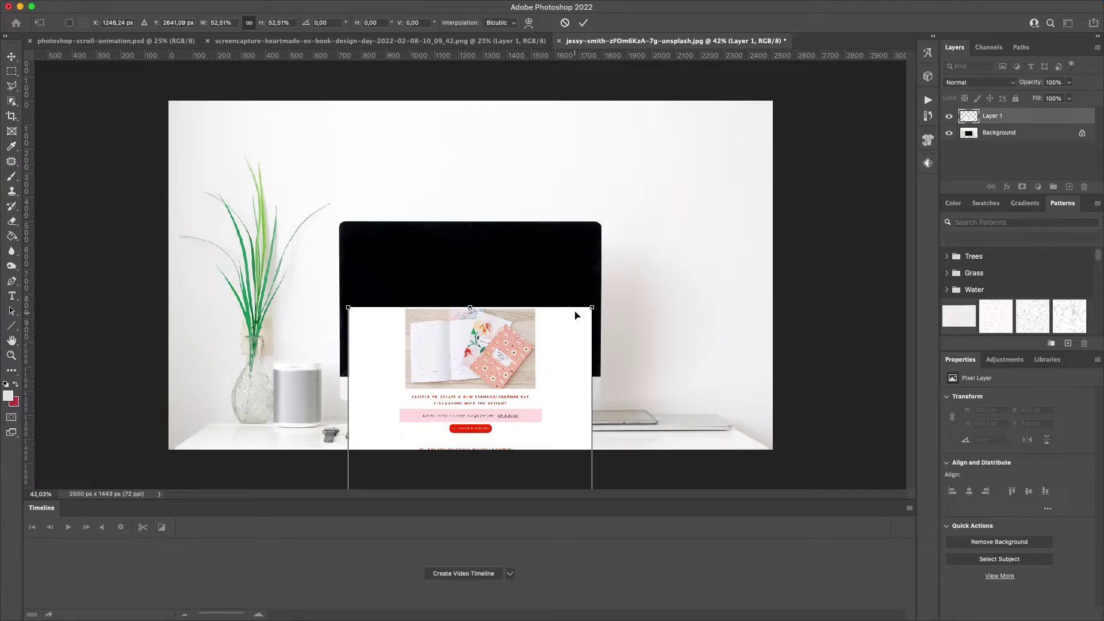
drag(593, 307, 592, 308)
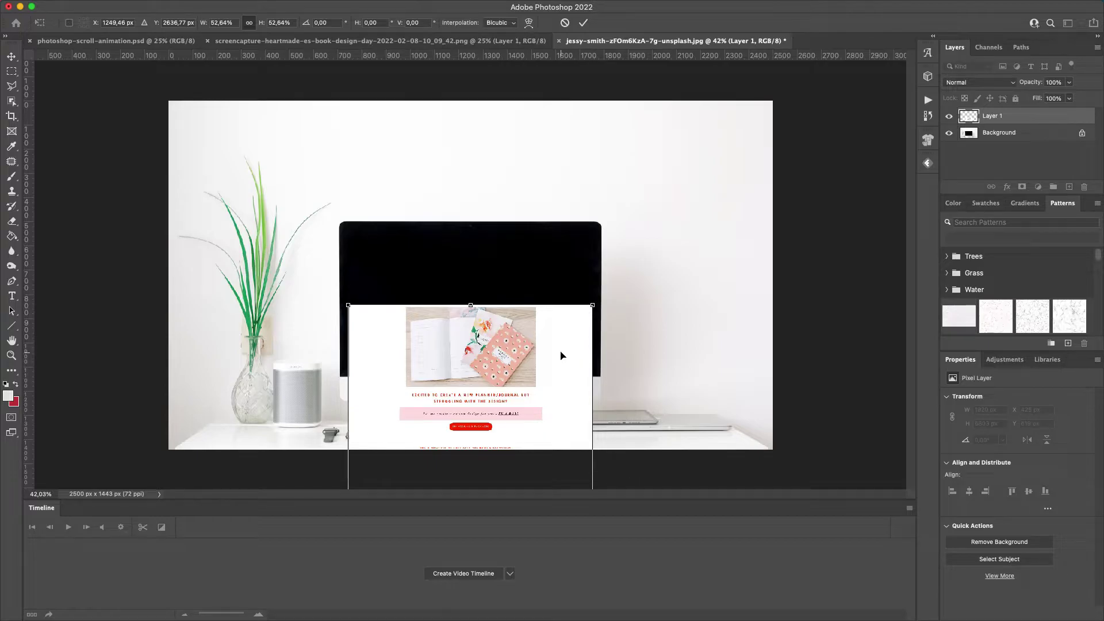
key(Return)
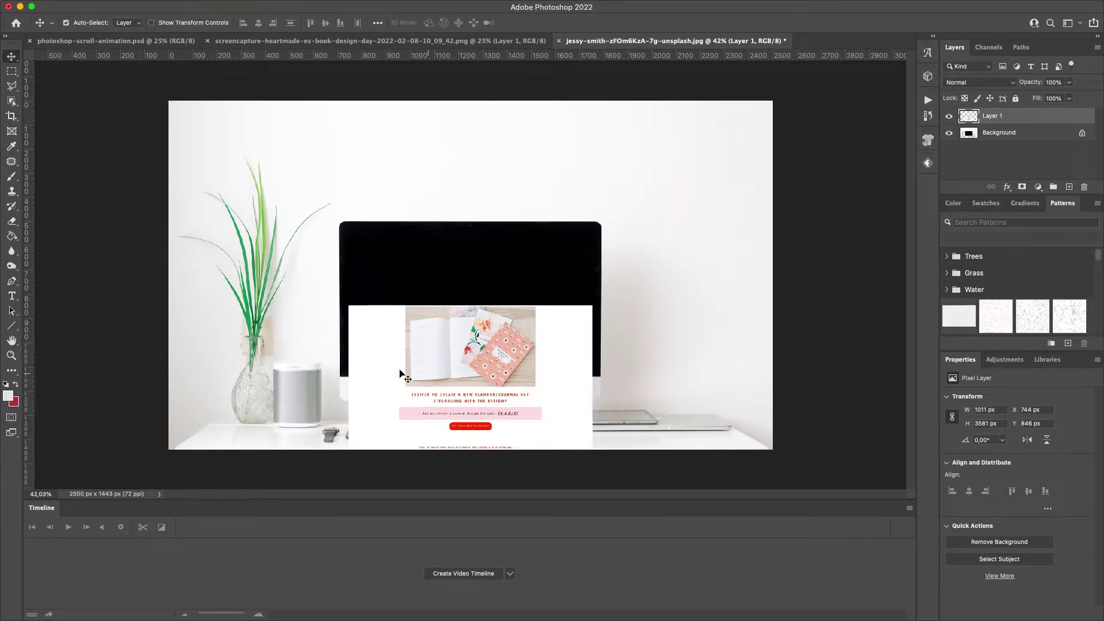
- Move the website capture up so its top edge meets the top of the iMac's display, at about Y 539 px
drag(554, 384, 555, 308)
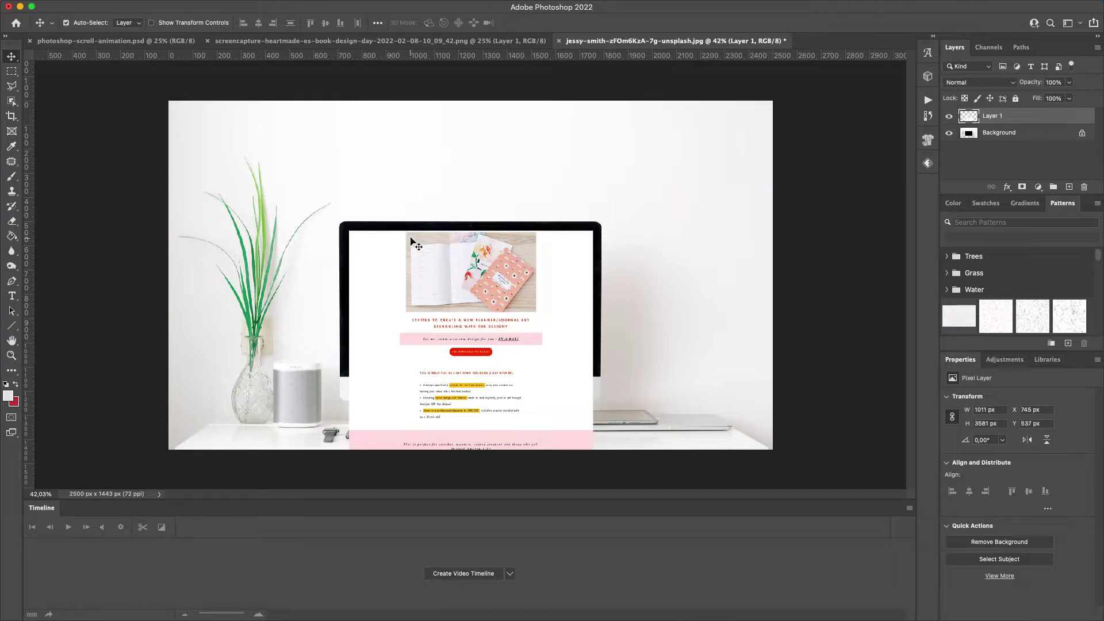
key(Down)
key(Down)
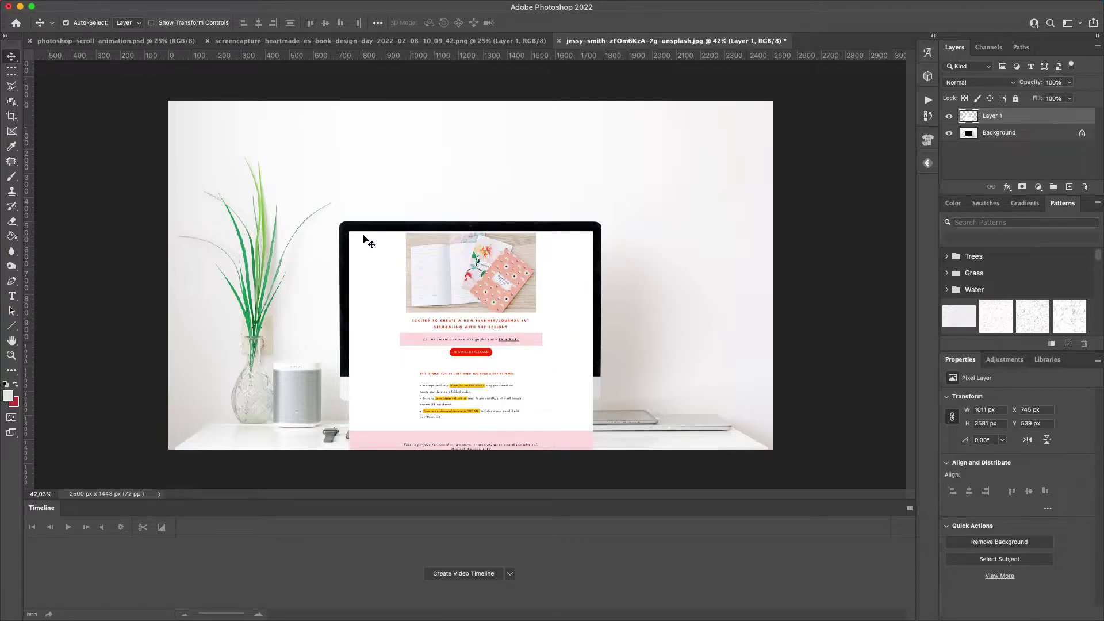
- Select a rectangle of about 1009 × 565 px over the iMac's display area and mask the website capture to it
click(12, 71)
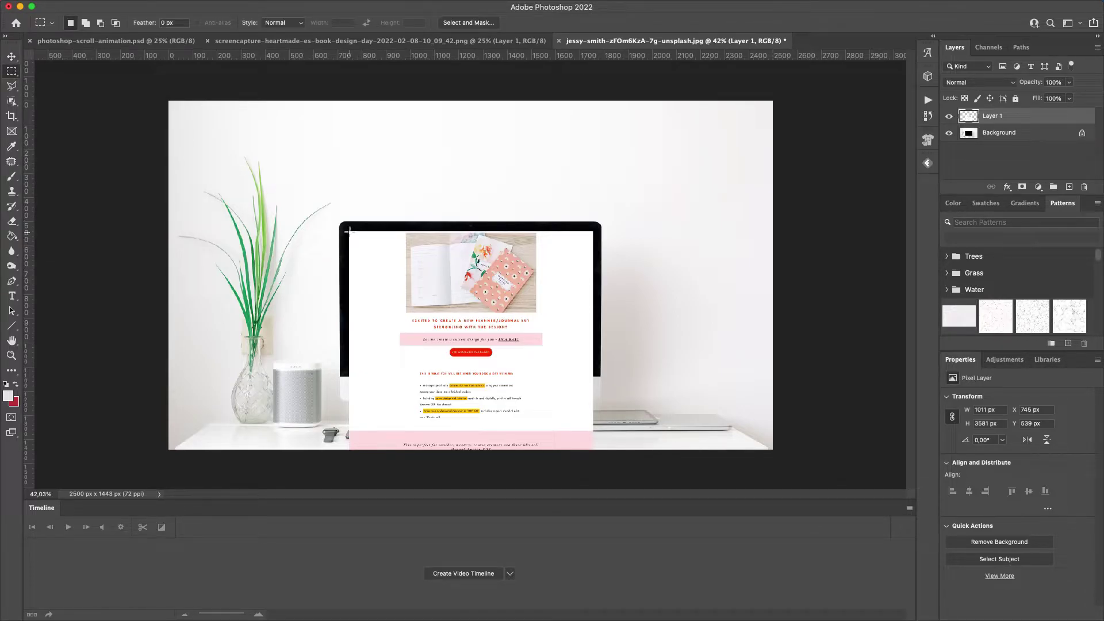
drag(349, 231, 592, 368)
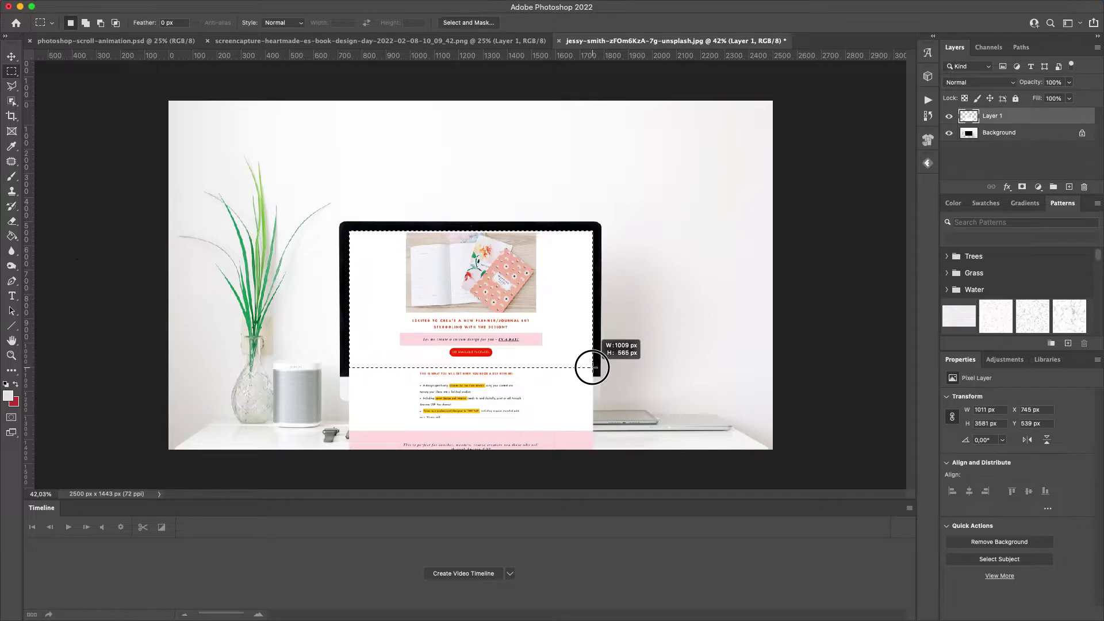
drag(592, 367, 594, 367)
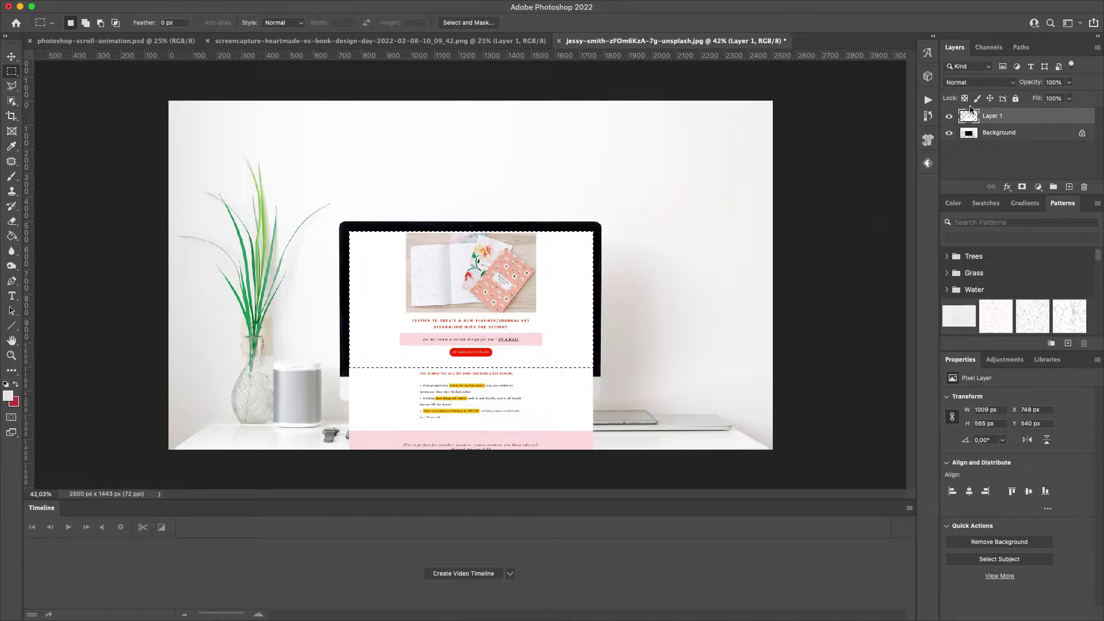
click(1022, 187)
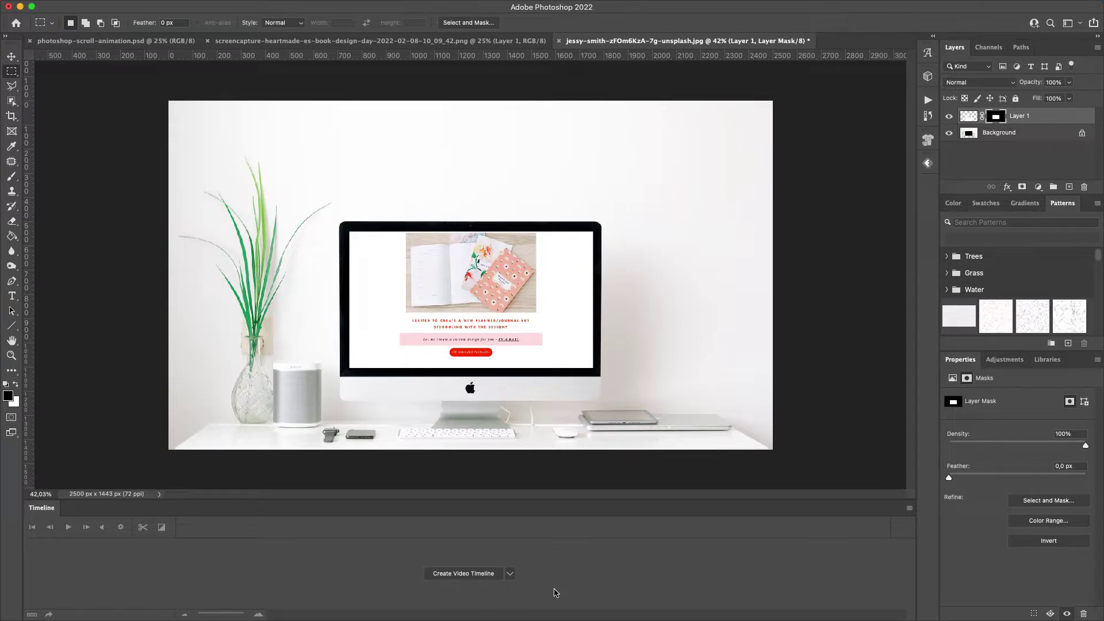
- Check that the Timeline is enabled and create a frame animation for the mockup
mouse_move(334, 4)
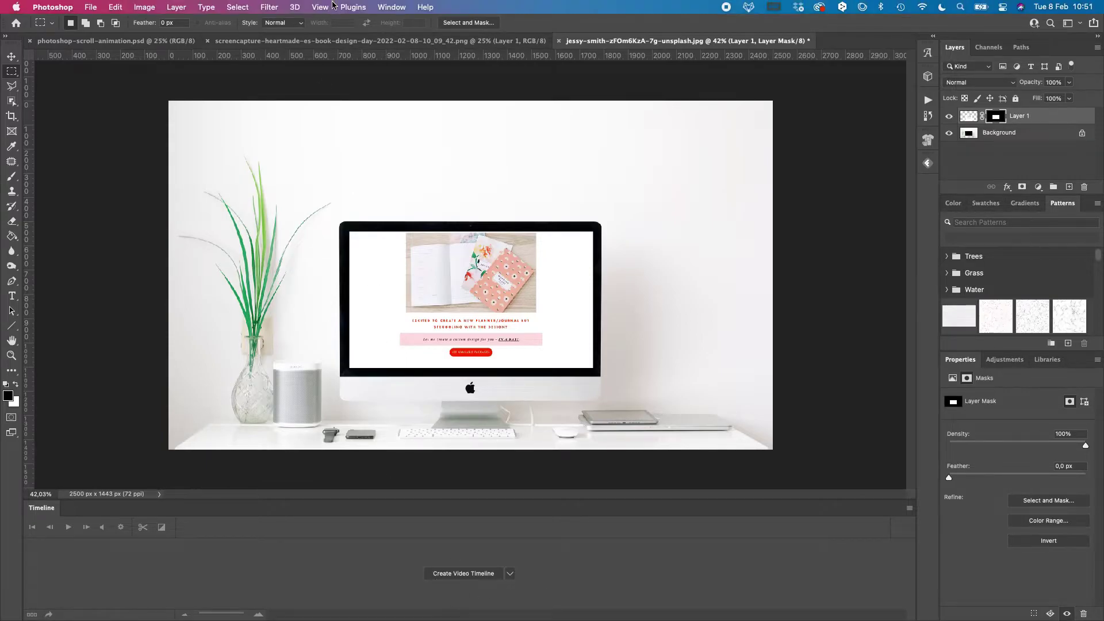
click(391, 8)
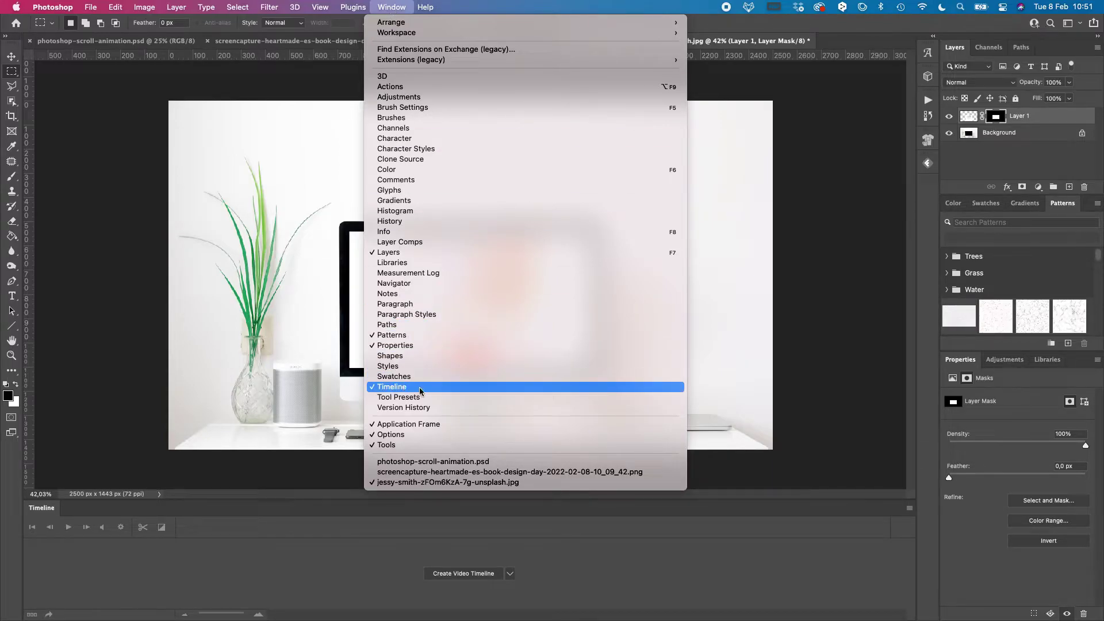
click(529, 506)
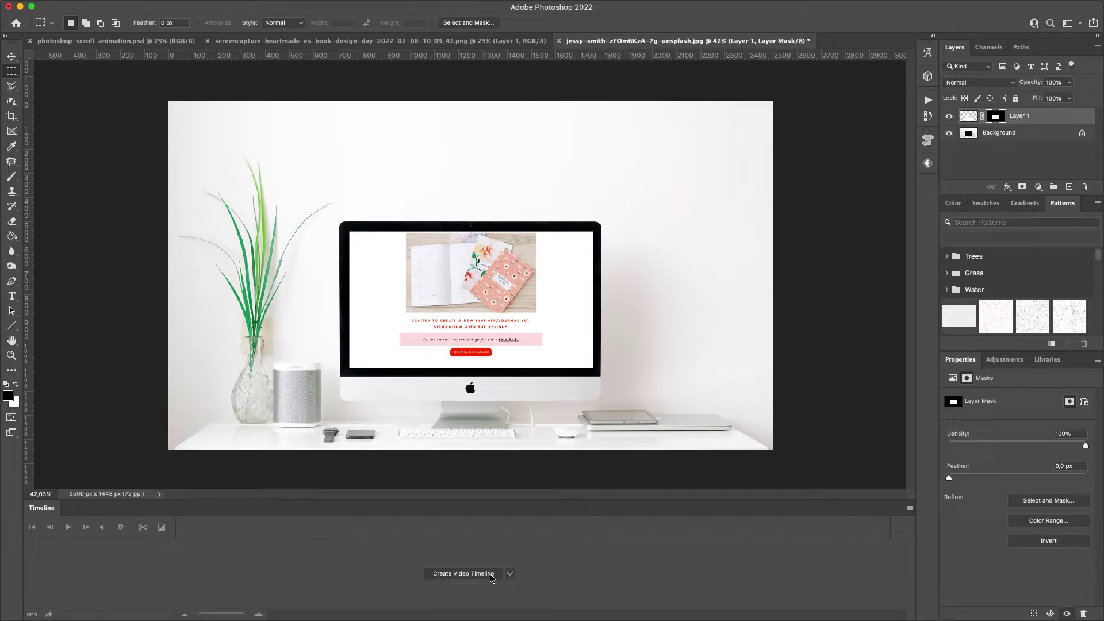
click(510, 574)
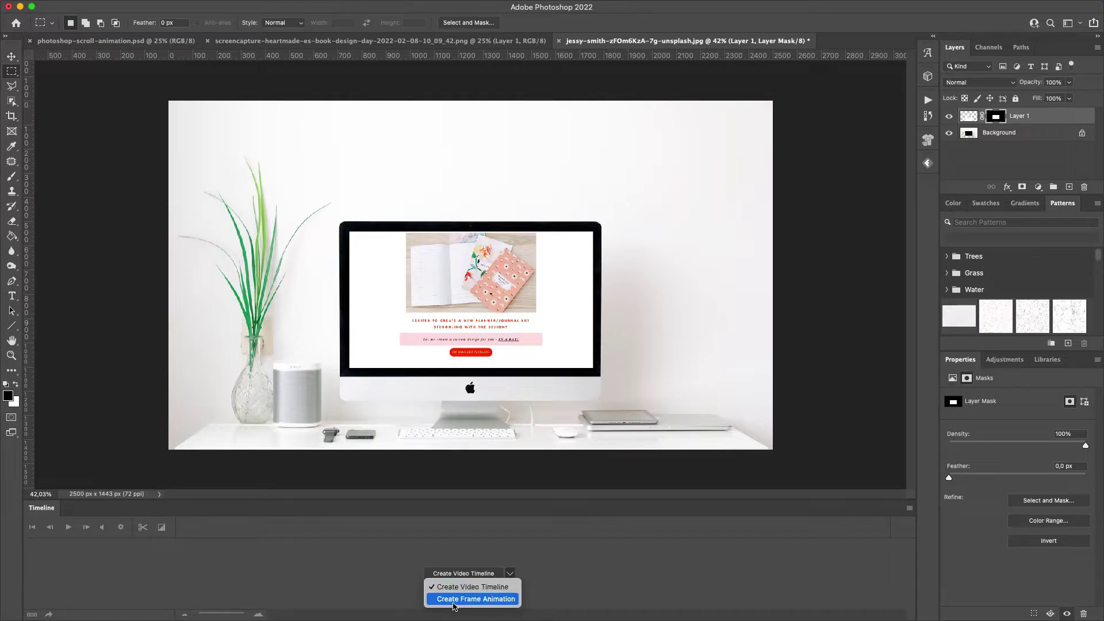
click(474, 599)
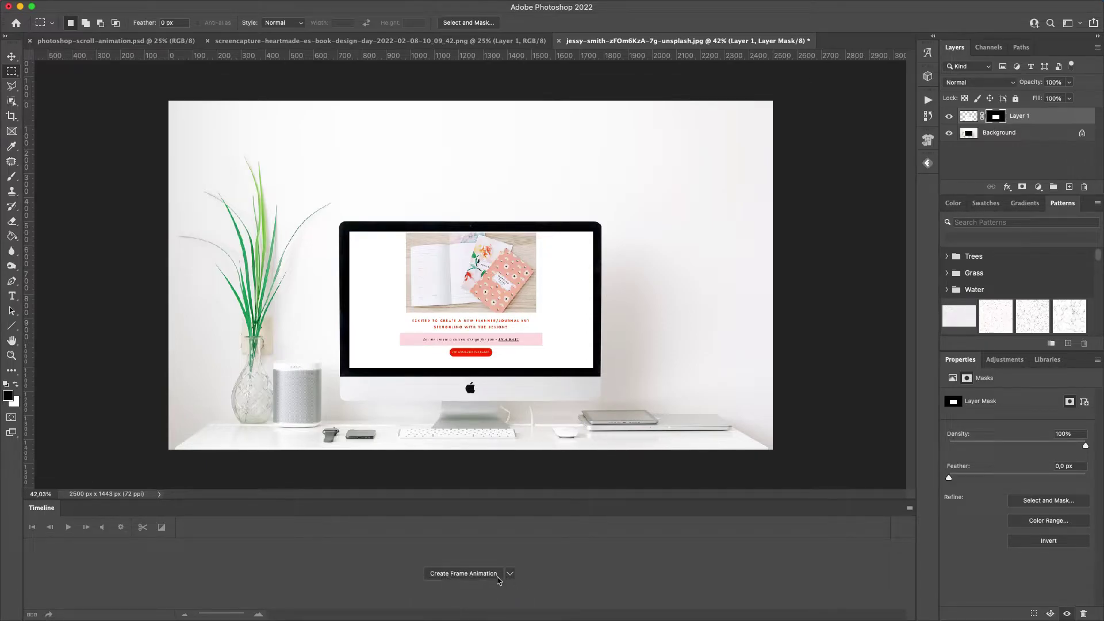
click(483, 575)
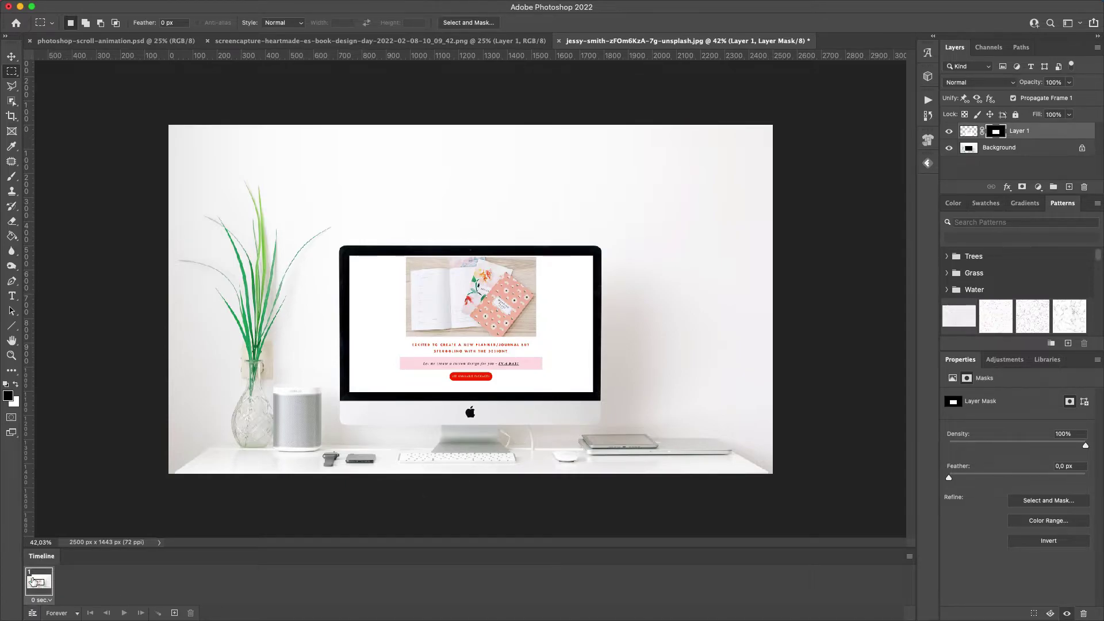
- Copy frame 1 and paste it after the selection to create a second animation frame
click(909, 557)
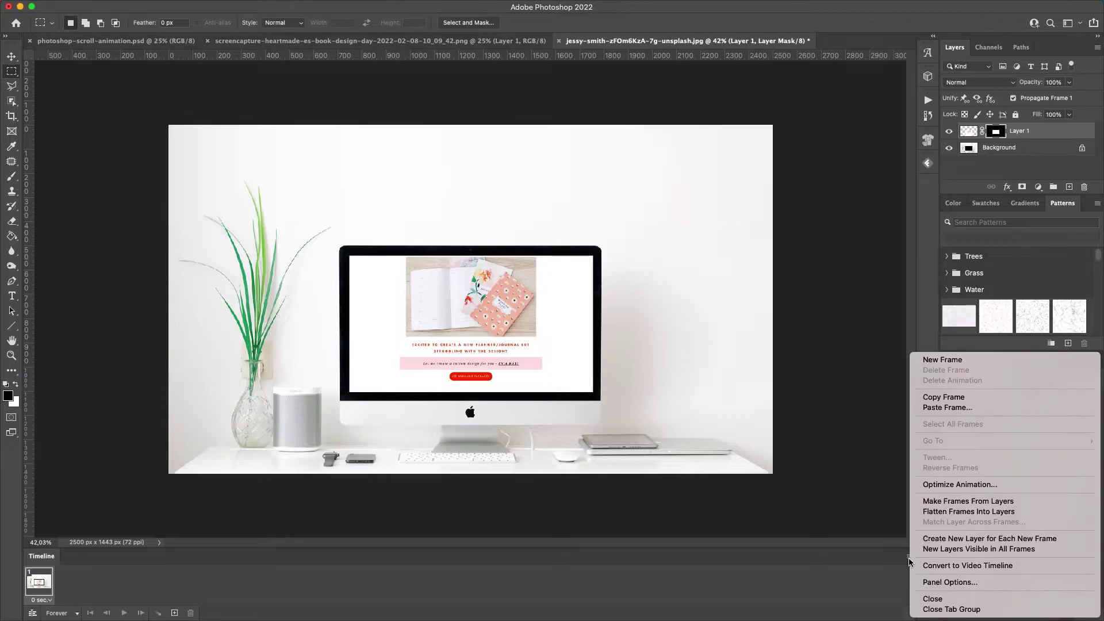
click(943, 398)
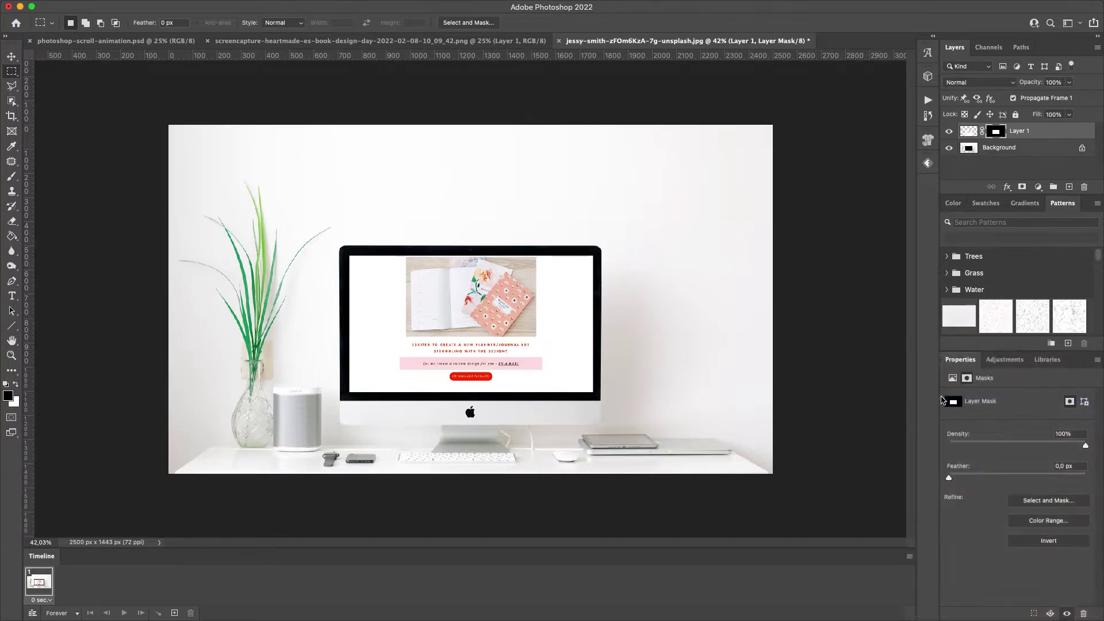
click(909, 557)
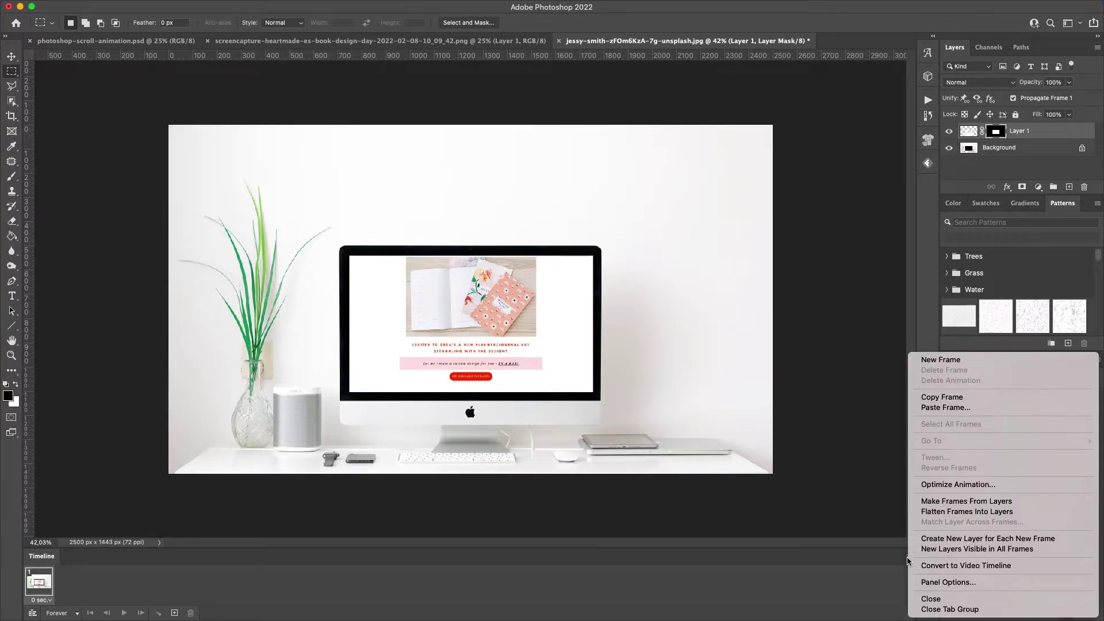
click(944, 407)
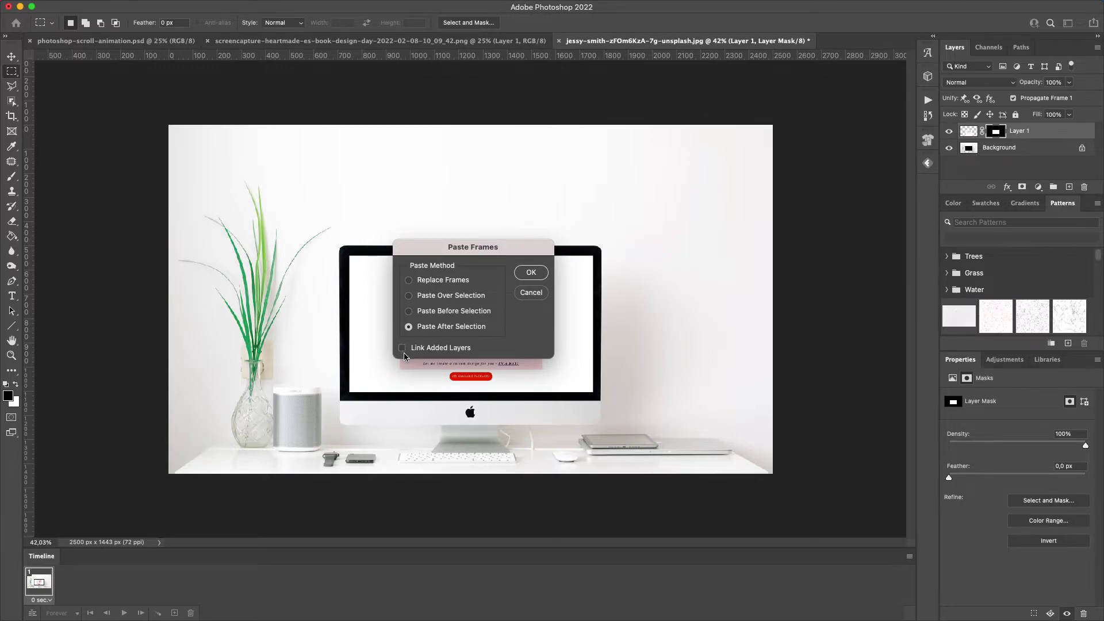
click(529, 272)
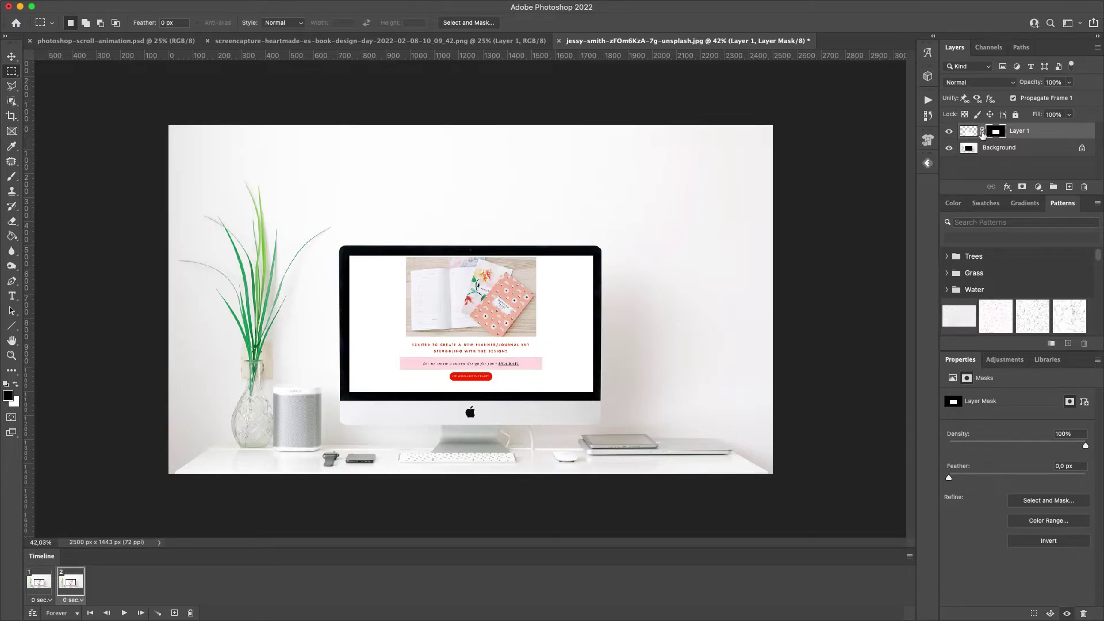
- Unlink Layer 1's mask and move the website capture up in frame 2 to Y -2472 px, bringing the page's end into the display
click(982, 132)
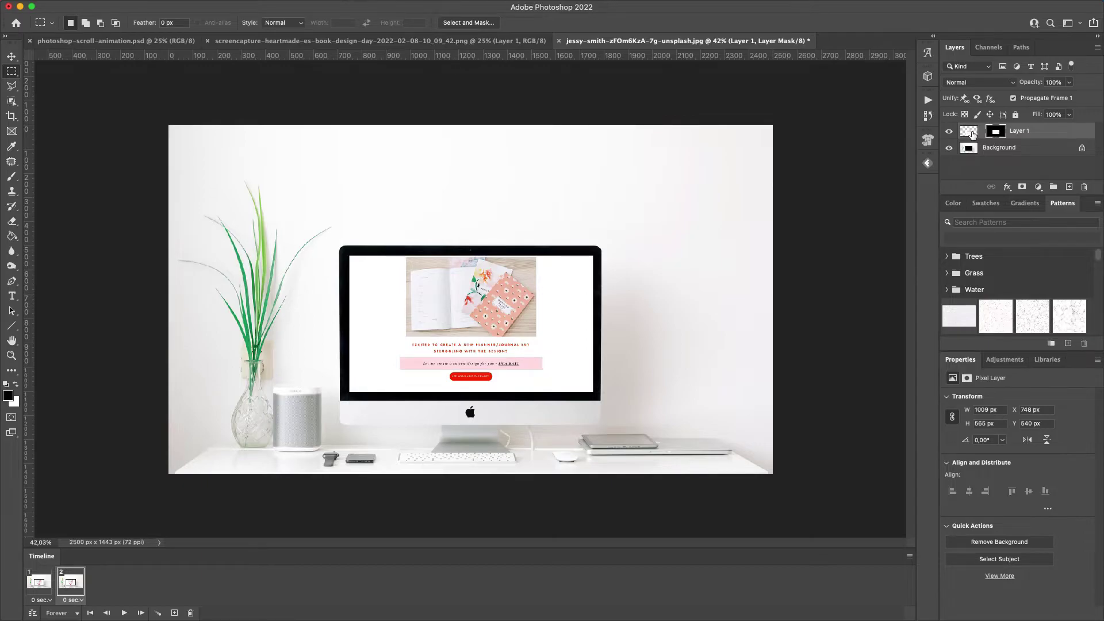
click(968, 131)
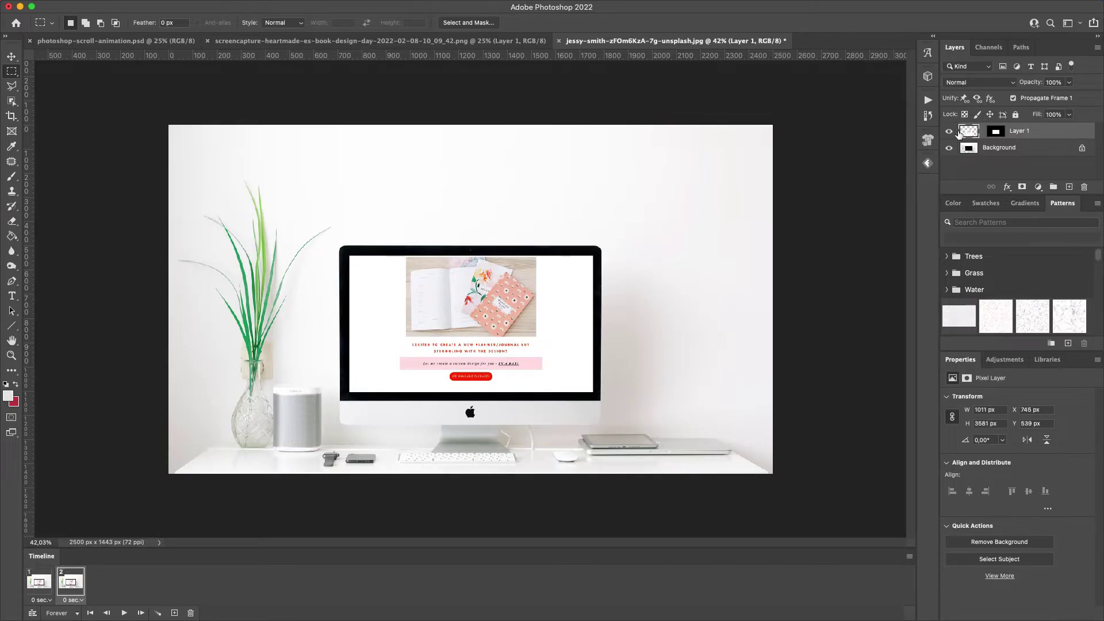
click(11, 56)
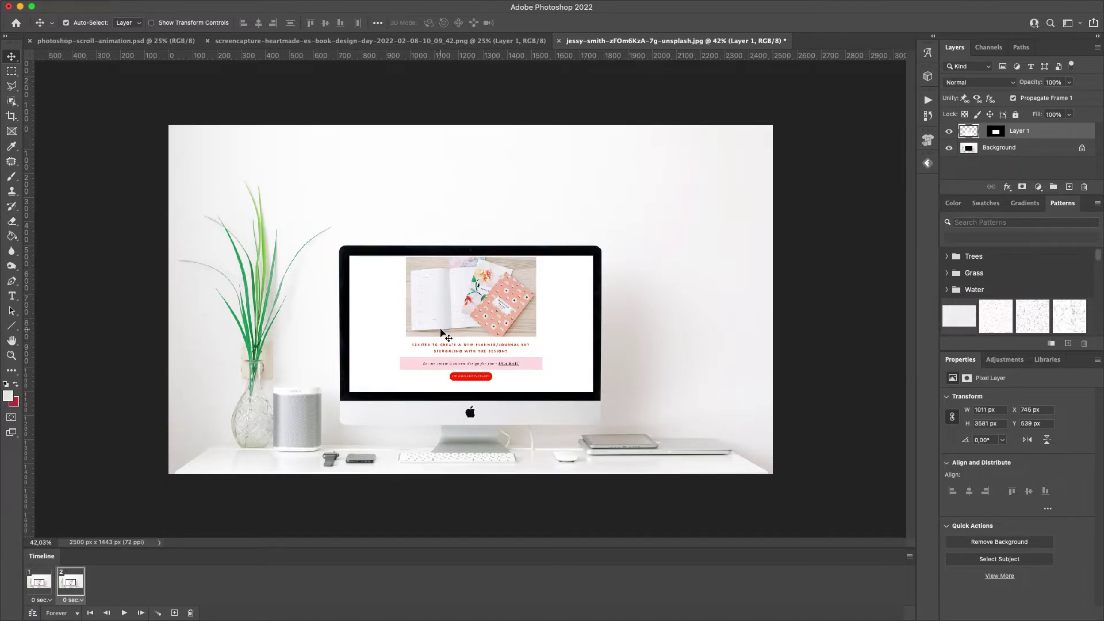
drag(446, 334, 448, 230)
drag(459, 276, 455, 192)
drag(468, 375, 466, 274)
key(shift+Down)
key(shift+Down)
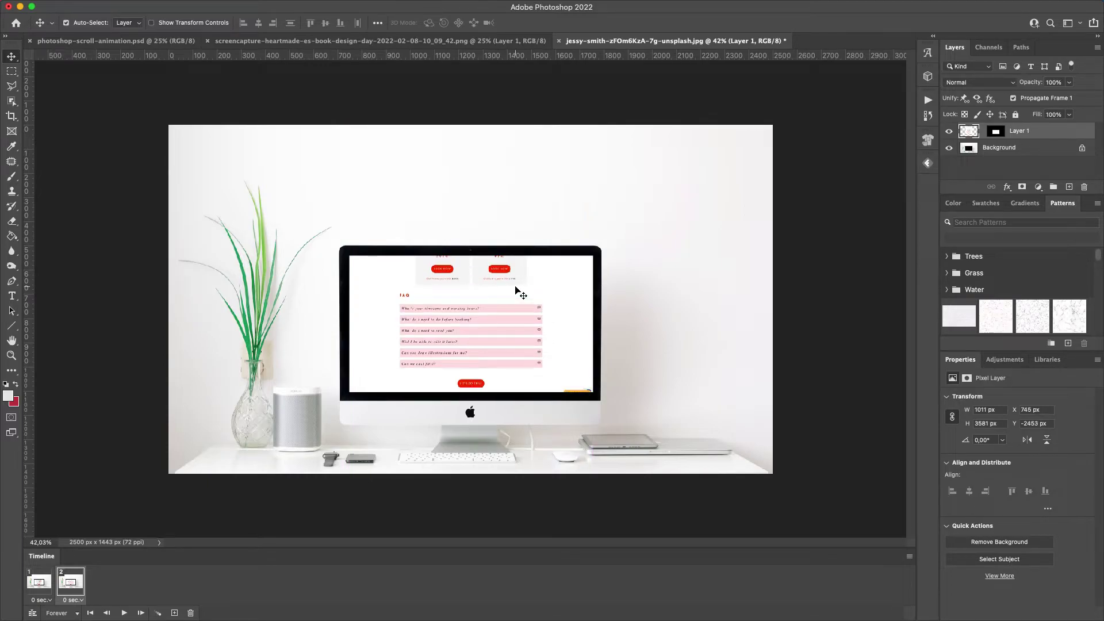
key(shift+Up)
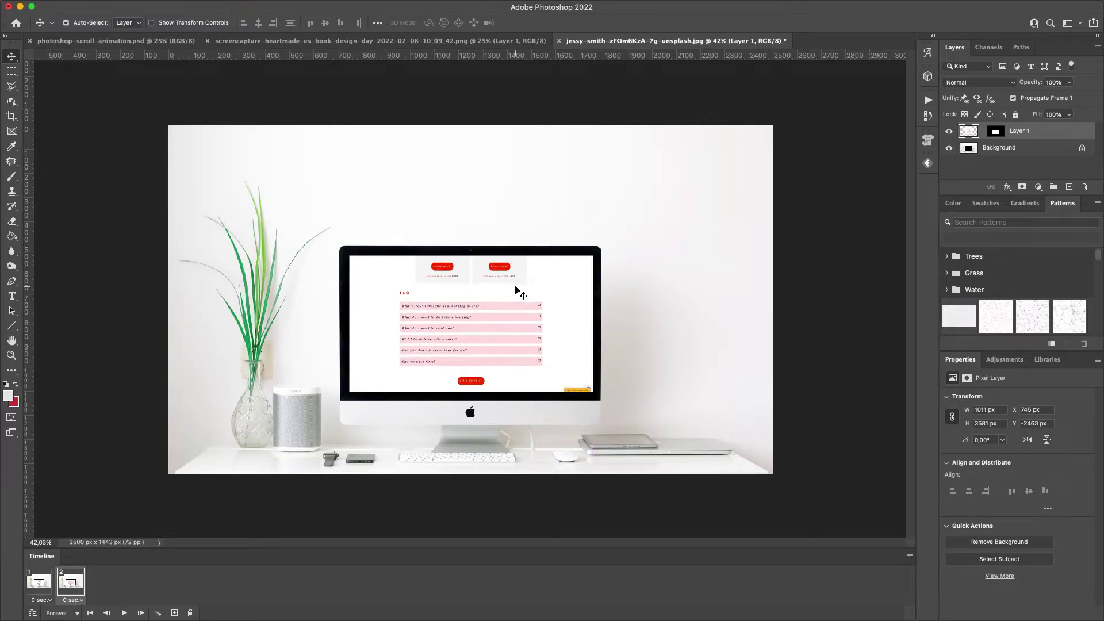
key(Up)
key(Up)
key(Up)
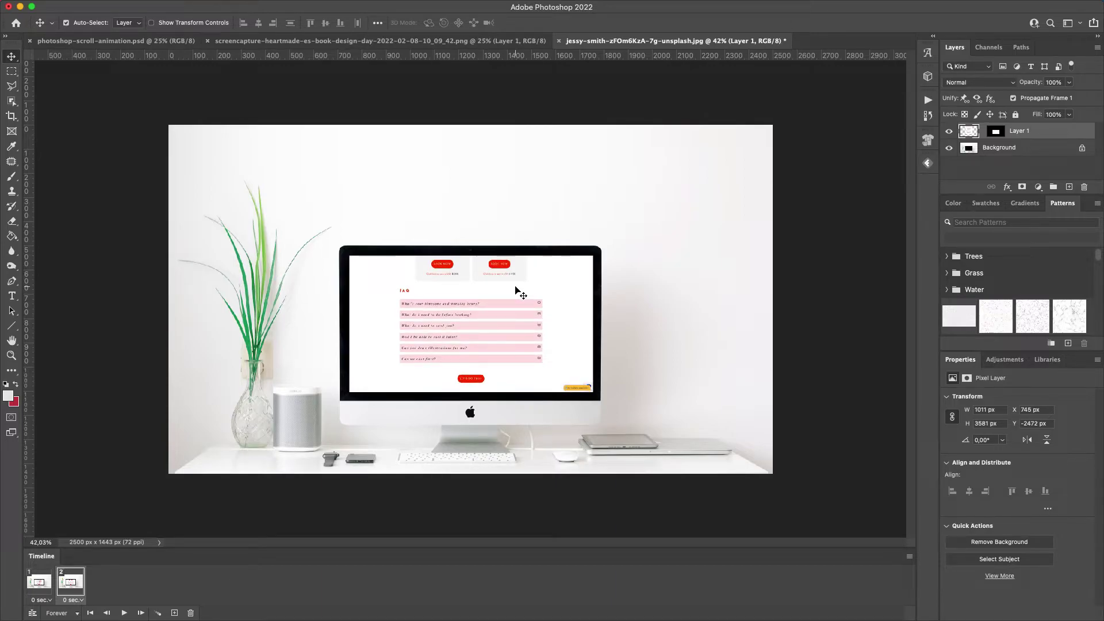
- Compare frames 1 and 2, and paste a copy of frame 2 after it as frame 3
click(37, 585)
click(72, 587)
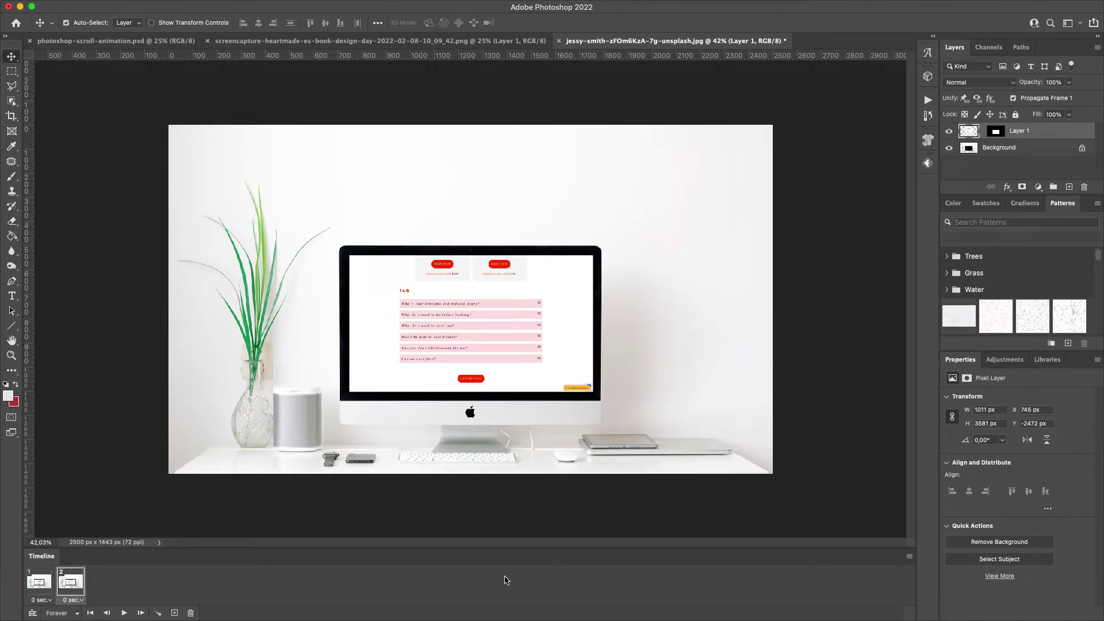
click(909, 556)
click(931, 397)
click(911, 556)
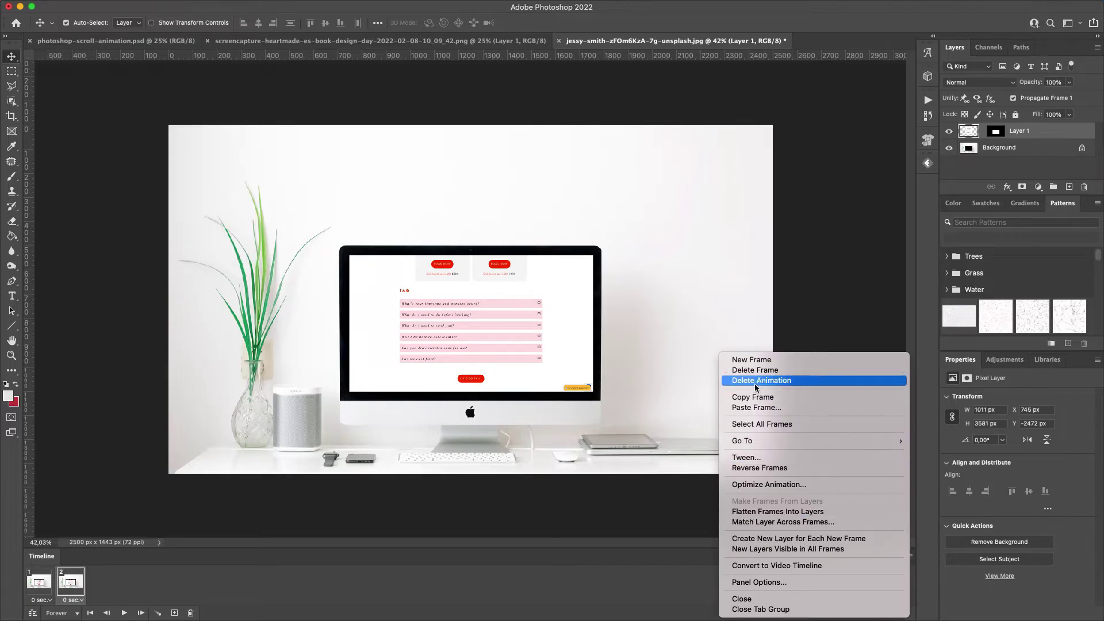
click(756, 408)
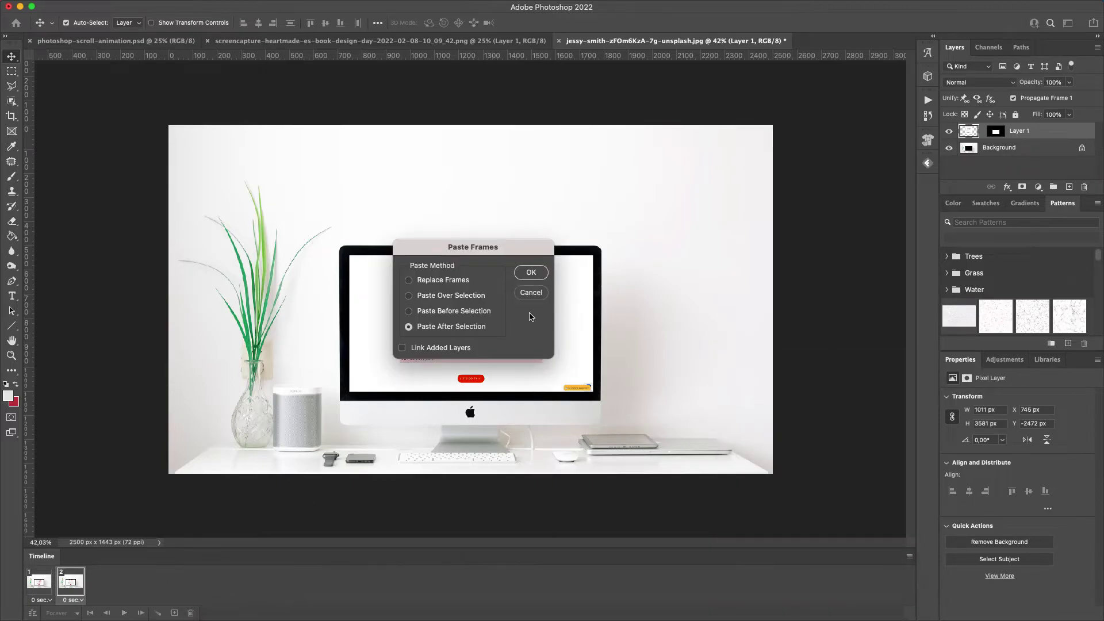
click(529, 272)
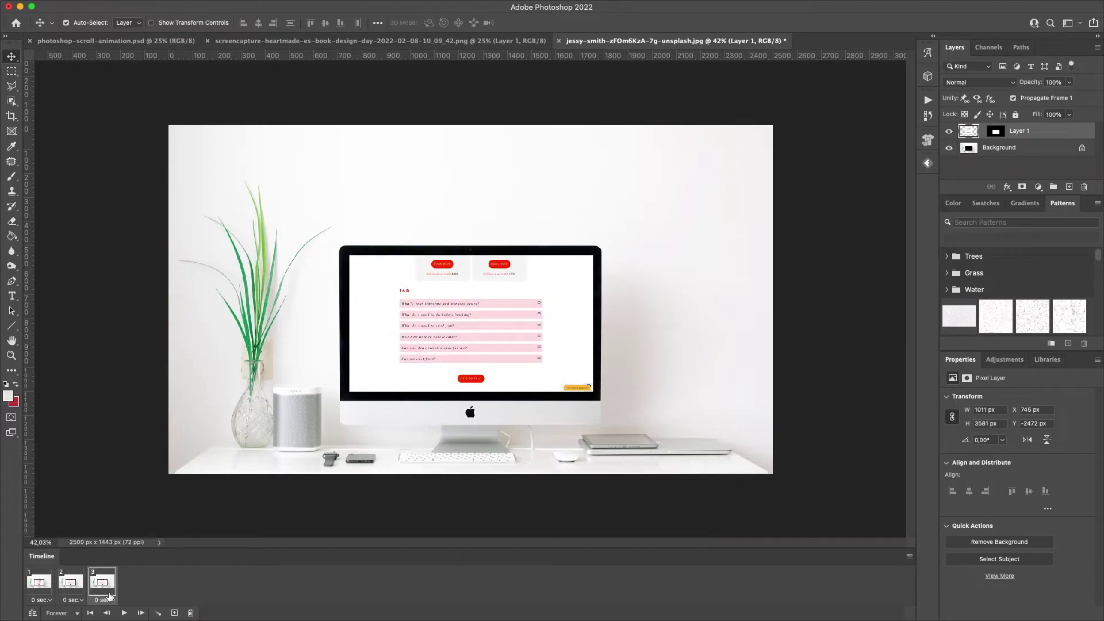
- Duplicate frame 1, place the two page-end frames in the middle and a page-top frame last, and check all four frames
click(42, 586)
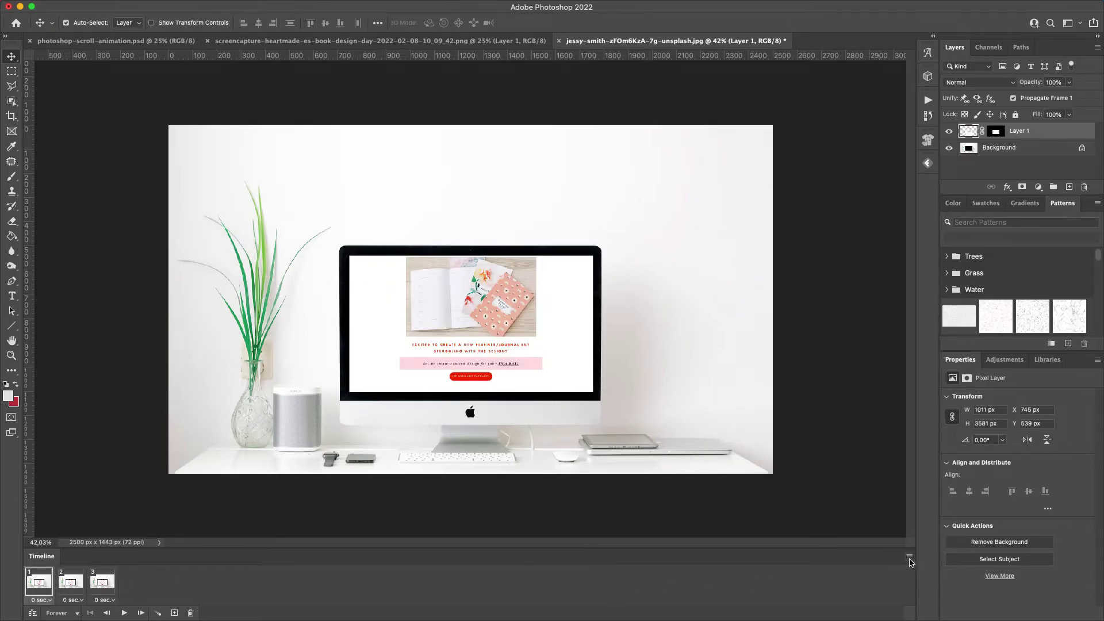
click(910, 557)
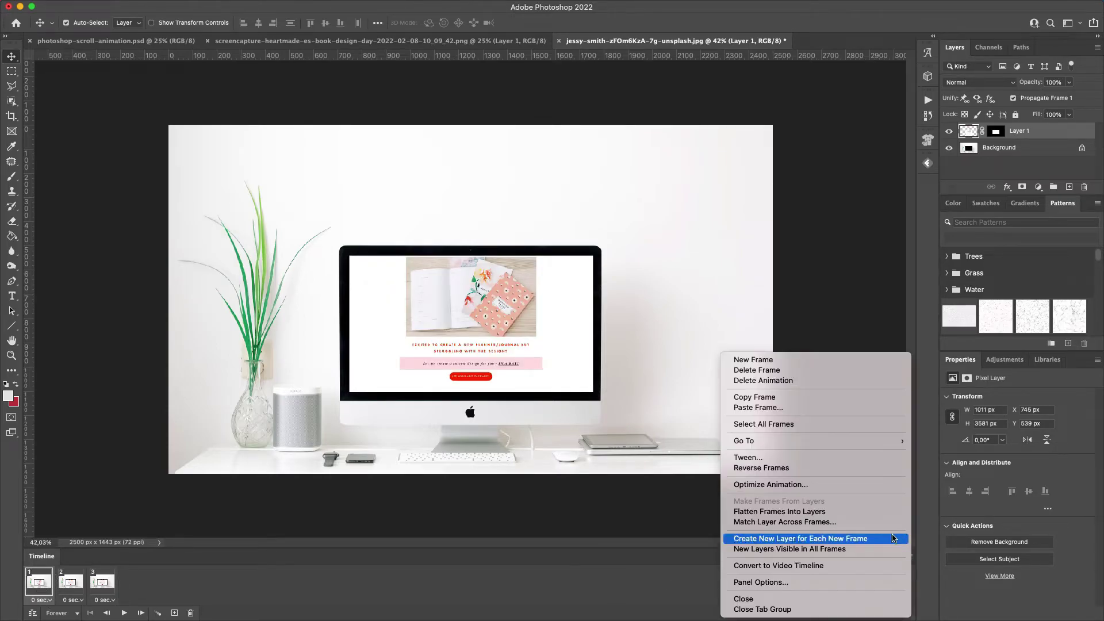
click(770, 397)
click(909, 556)
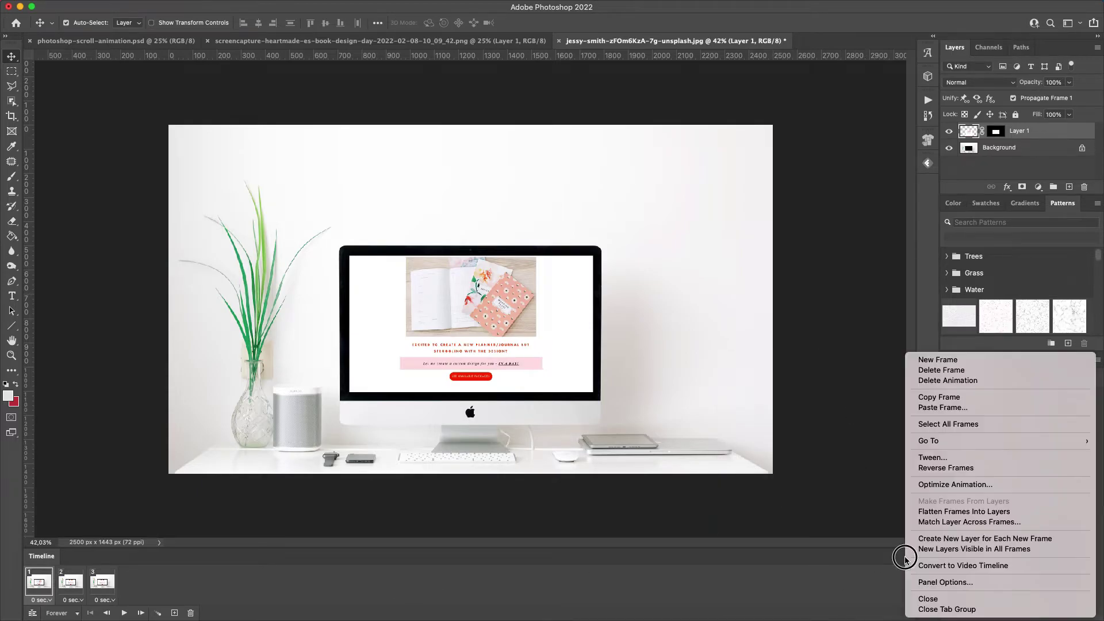
click(936, 408)
click(529, 274)
drag(74, 588, 147, 585)
click(37, 585)
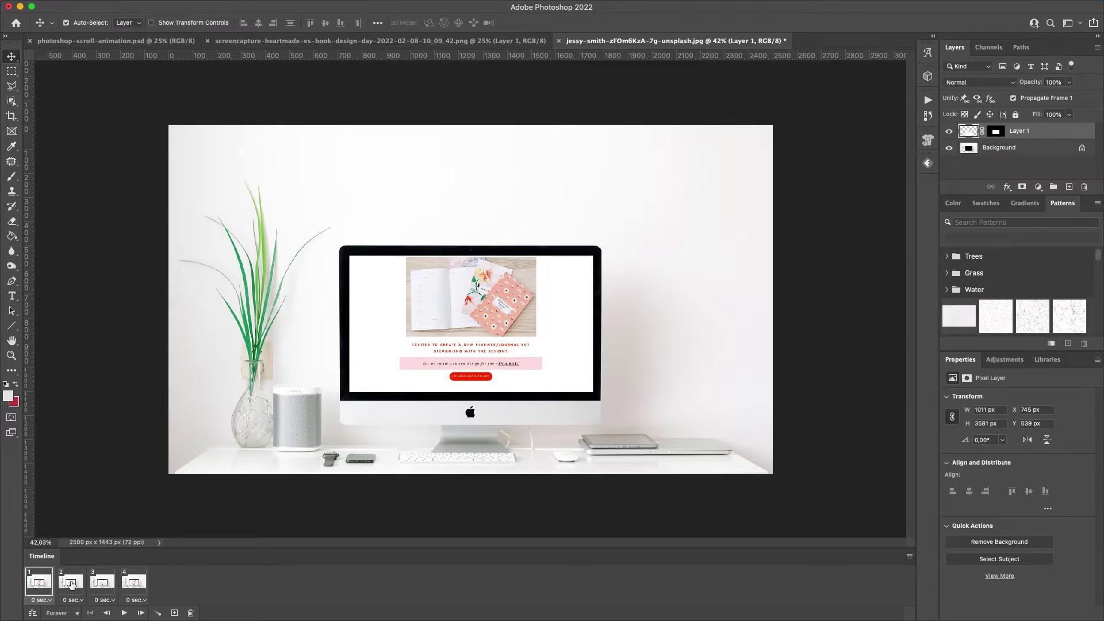
click(70, 582)
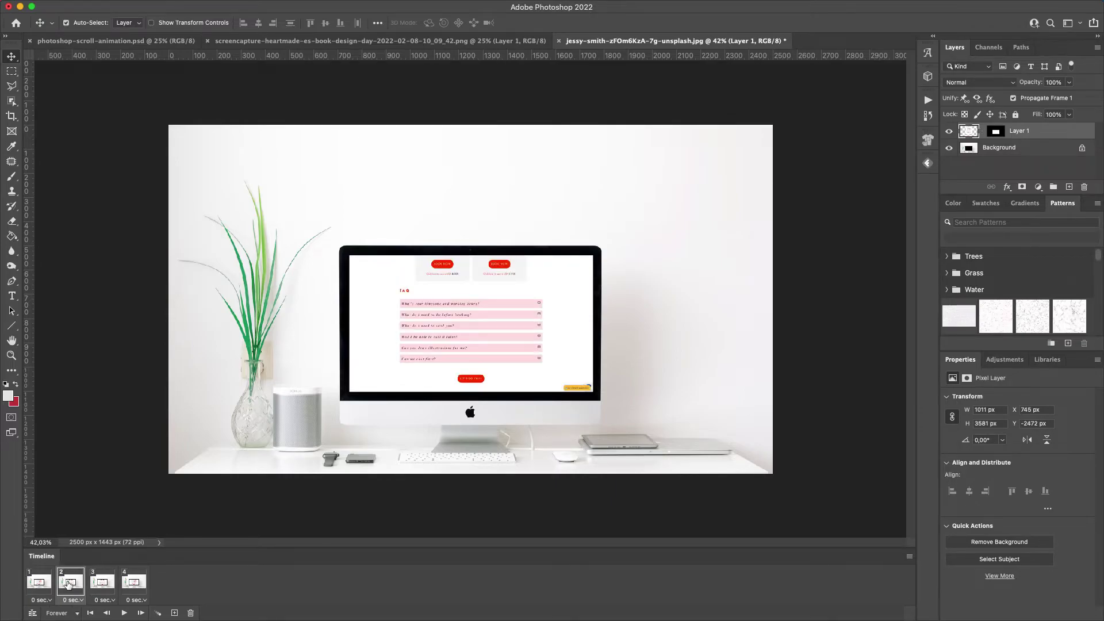
click(101, 580)
click(128, 582)
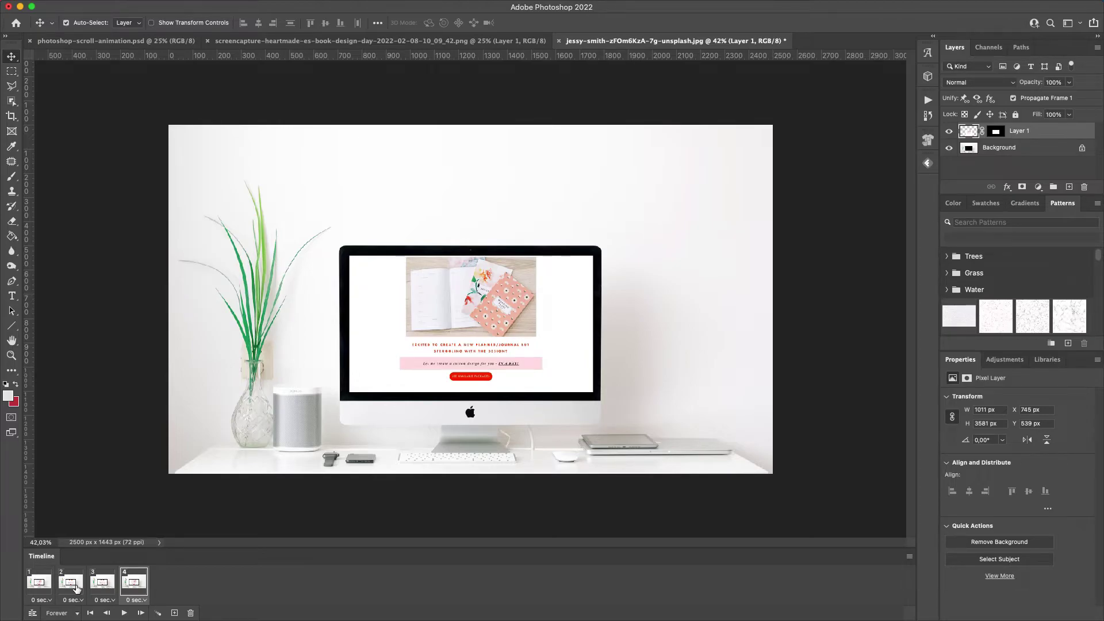
- Tween frames 1 and 2 with 40 added frames on all layers, including position, opacity and effects
click(44, 584)
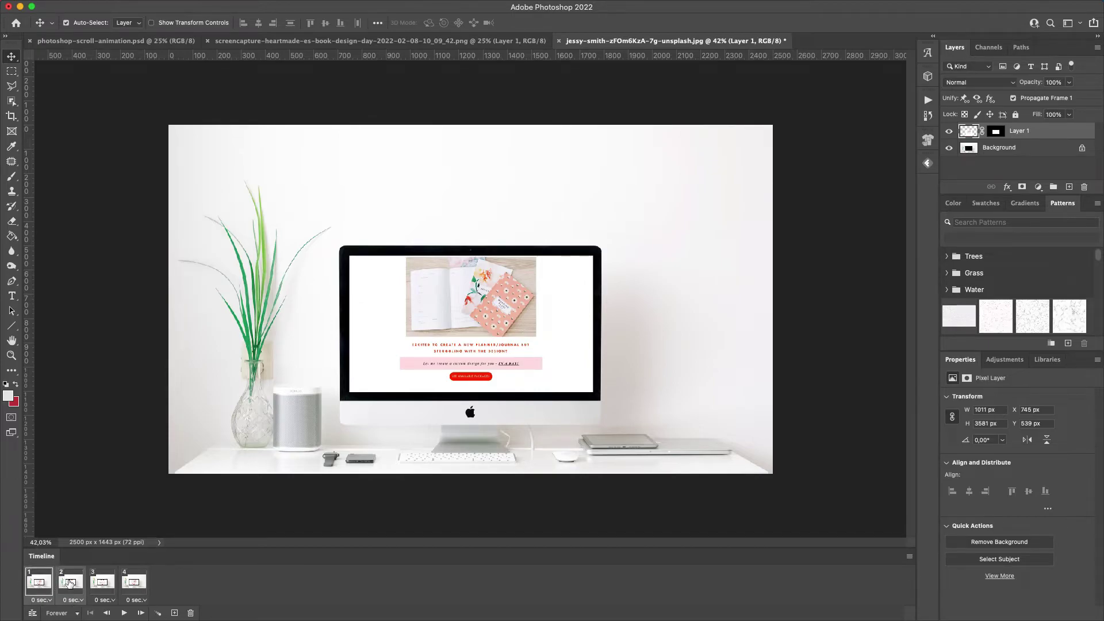
click(160, 614)
drag(687, 269, 641, 246)
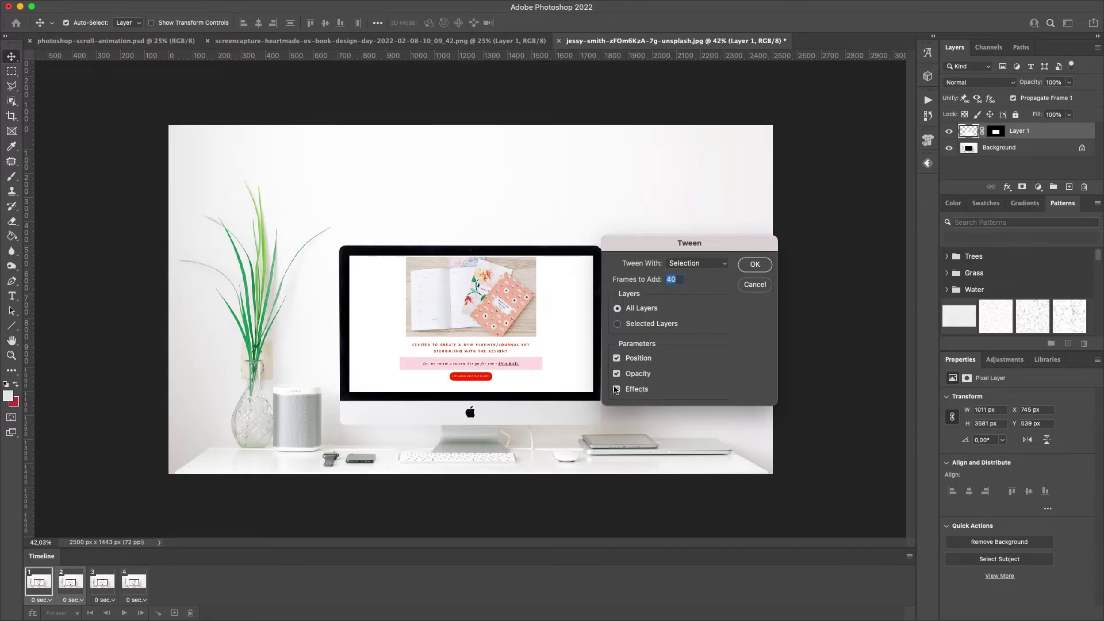
click(756, 265)
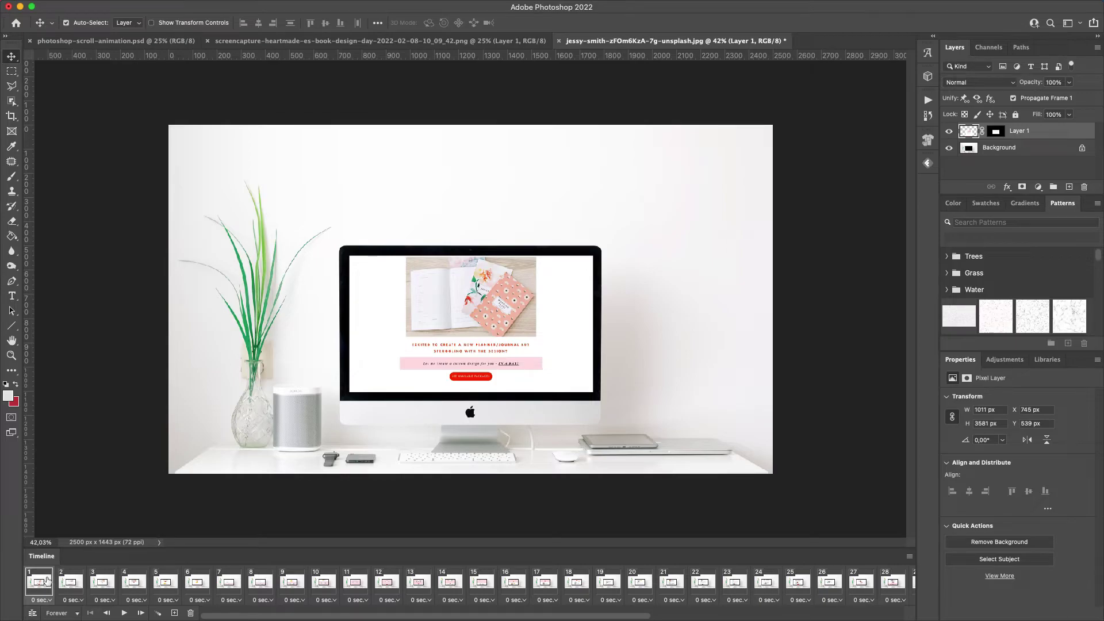
- Step through the tweened frames from 1 to 42 to examine how the website capture scrolls down inside the display
scroll(678, 590, right, 8)
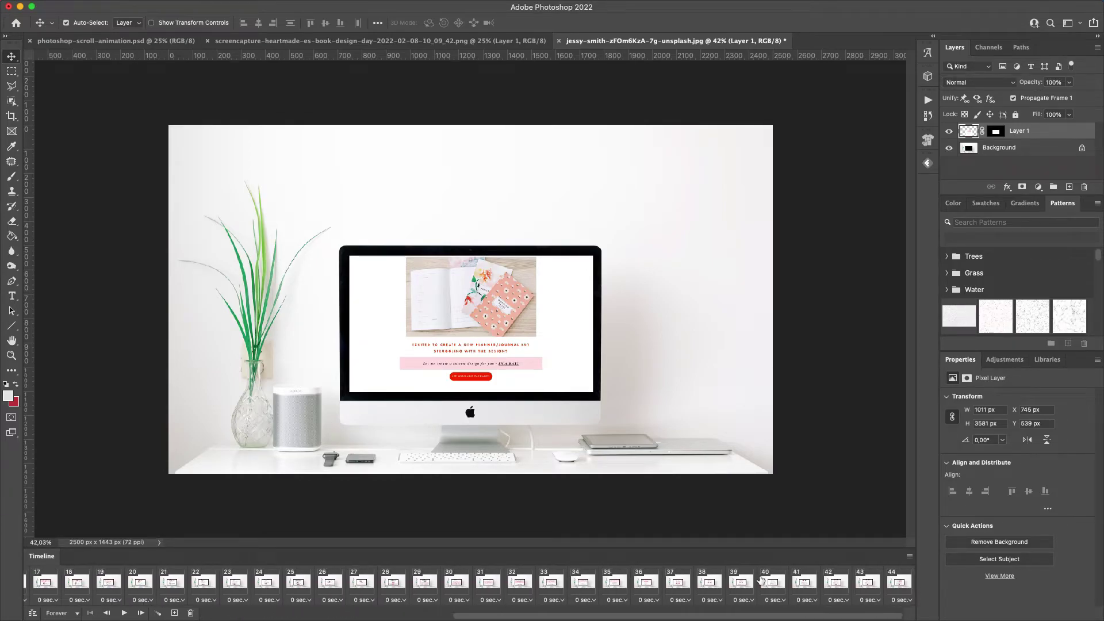
scroll(760, 584, left, 8)
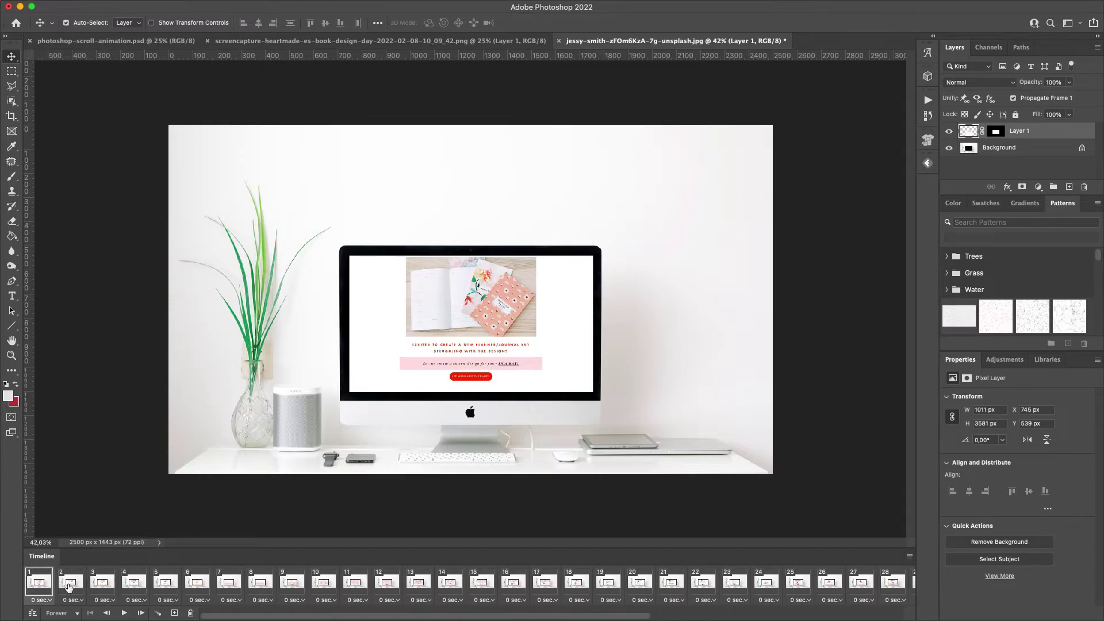
click(67, 584)
click(97, 584)
click(133, 585)
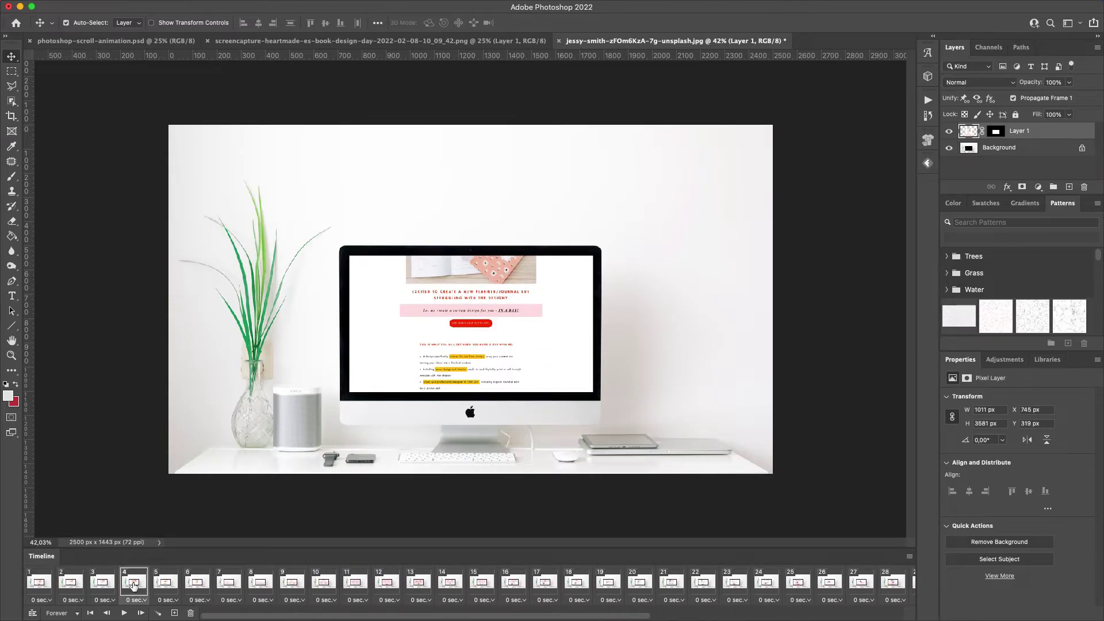
click(167, 584)
click(198, 584)
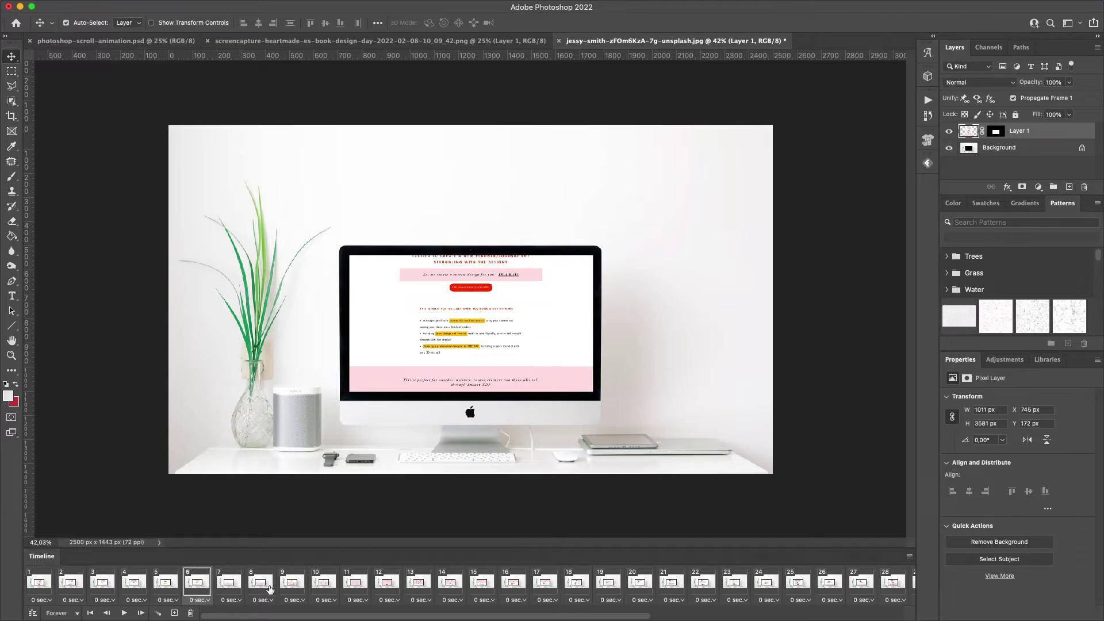
click(230, 583)
click(260, 584)
click(292, 584)
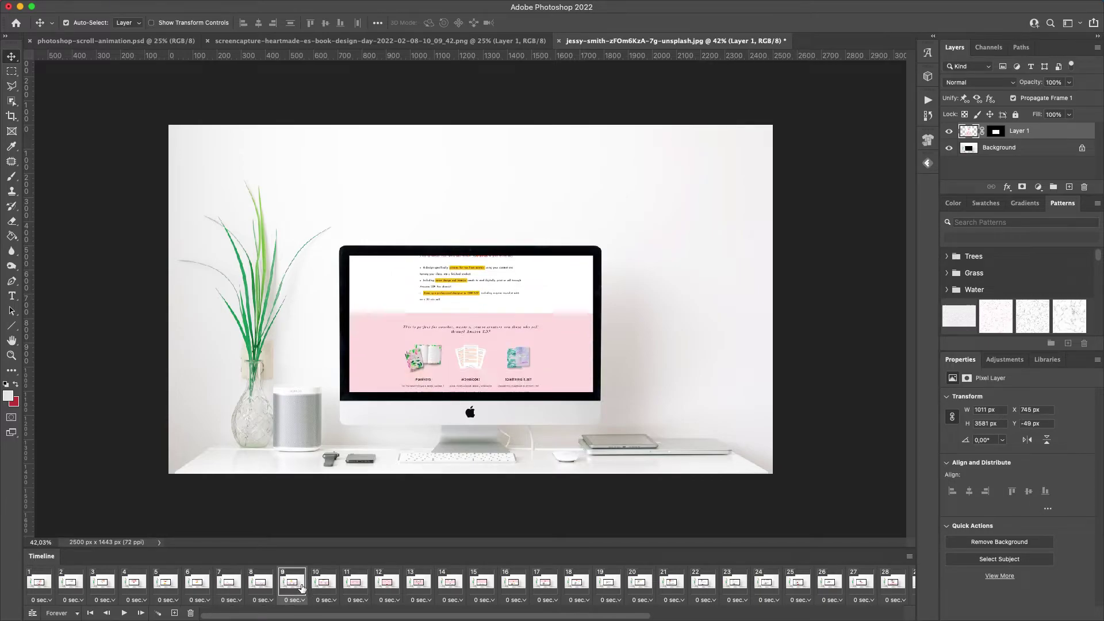
click(356, 584)
click(387, 584)
click(440, 584)
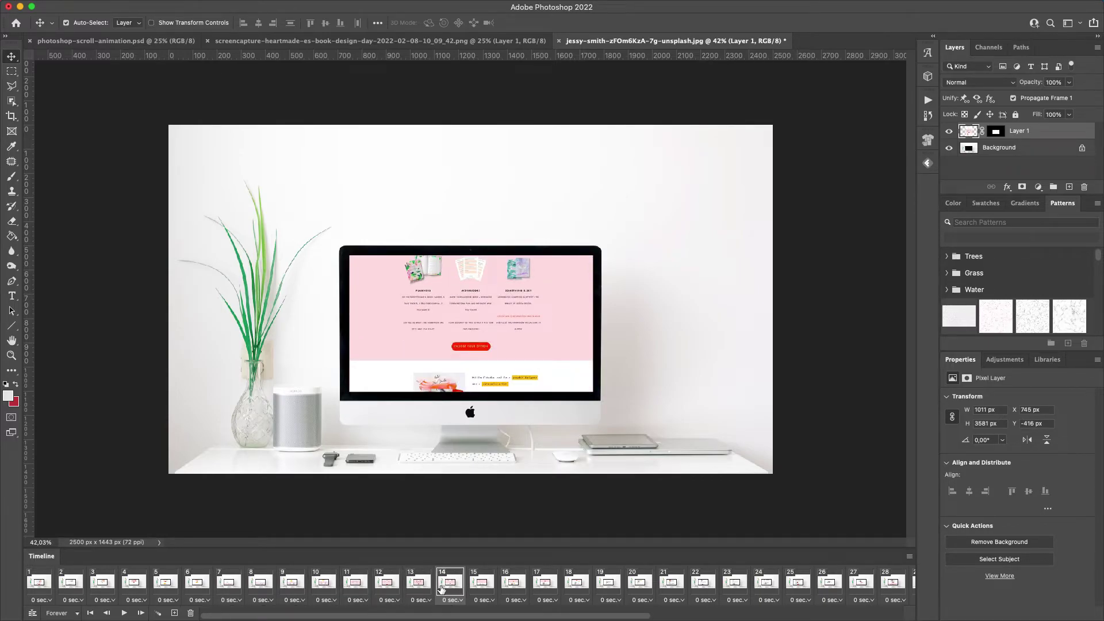
click(545, 584)
click(609, 584)
click(670, 583)
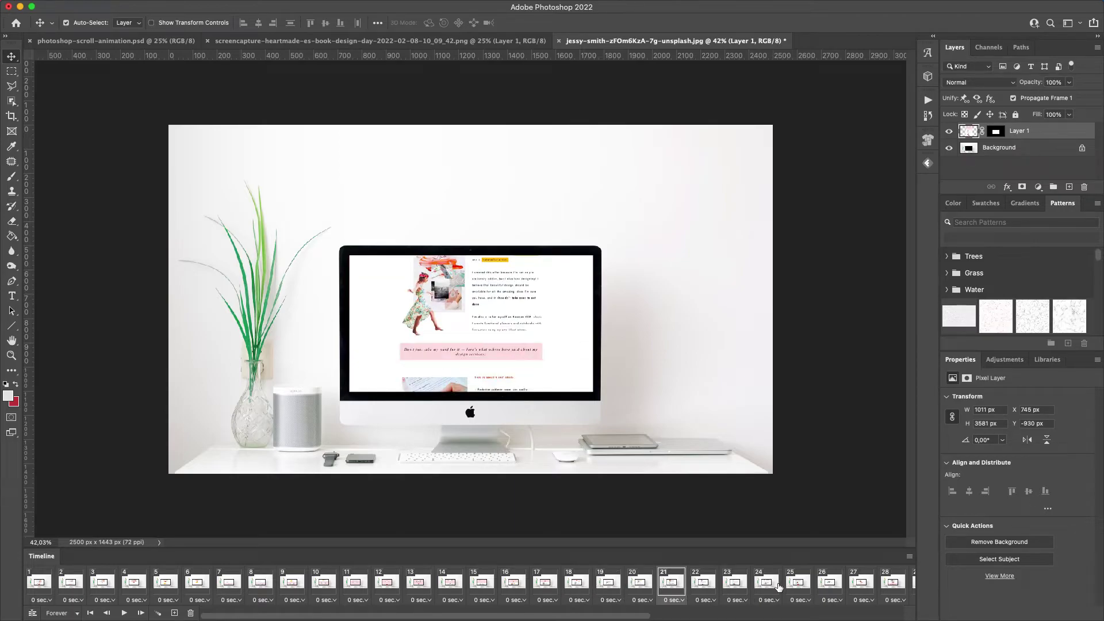
scroll(779, 587, right, 5)
click(804, 582)
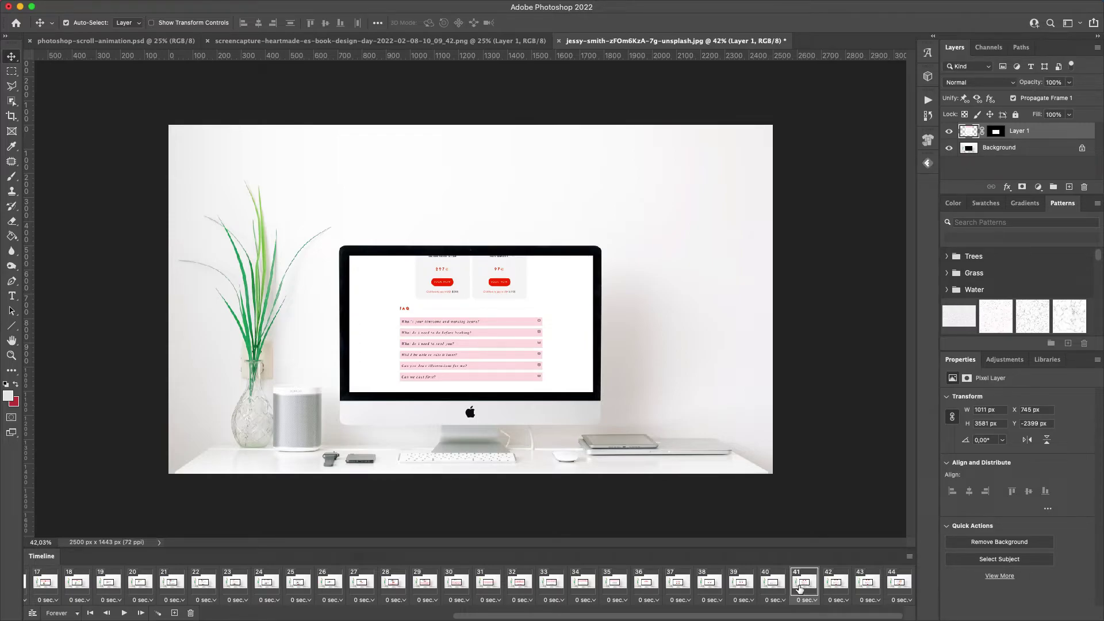
click(833, 591)
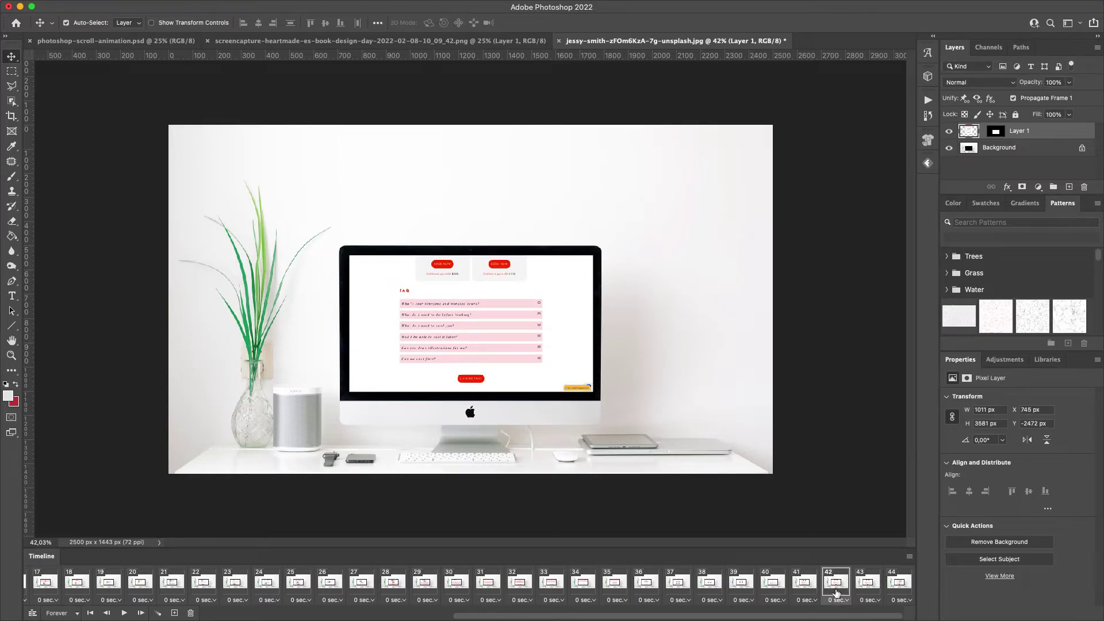
- Tween frames 43 and 44 with 40 added frames on all layers, including position, opacity and effects
click(867, 584)
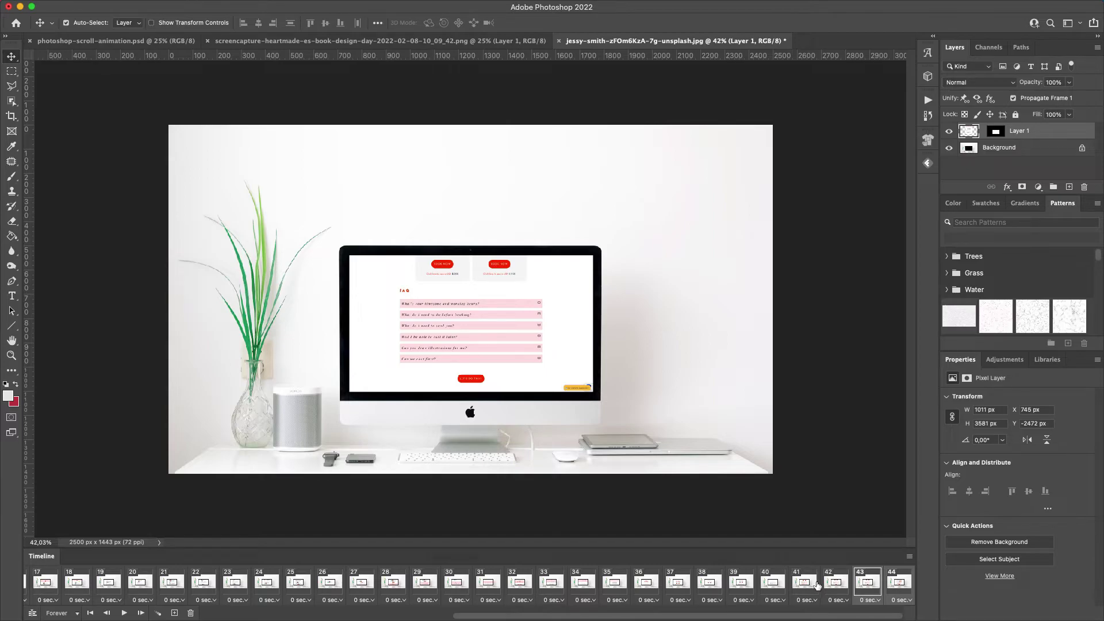
click(159, 613)
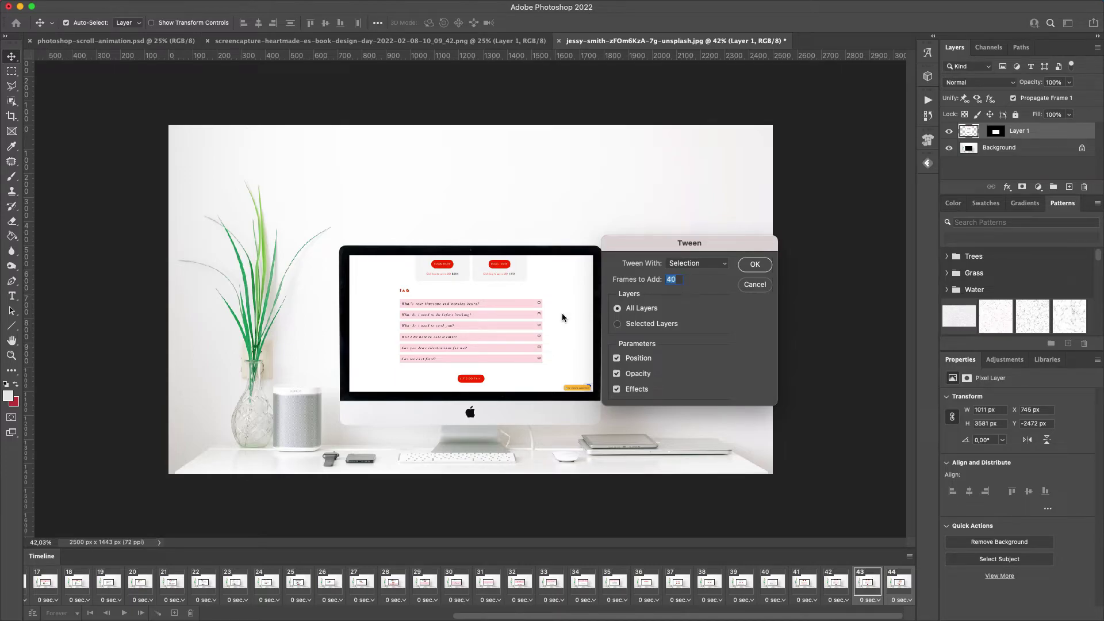
click(754, 265)
scroll(849, 592, right, 3)
scroll(848, 593, right, 10)
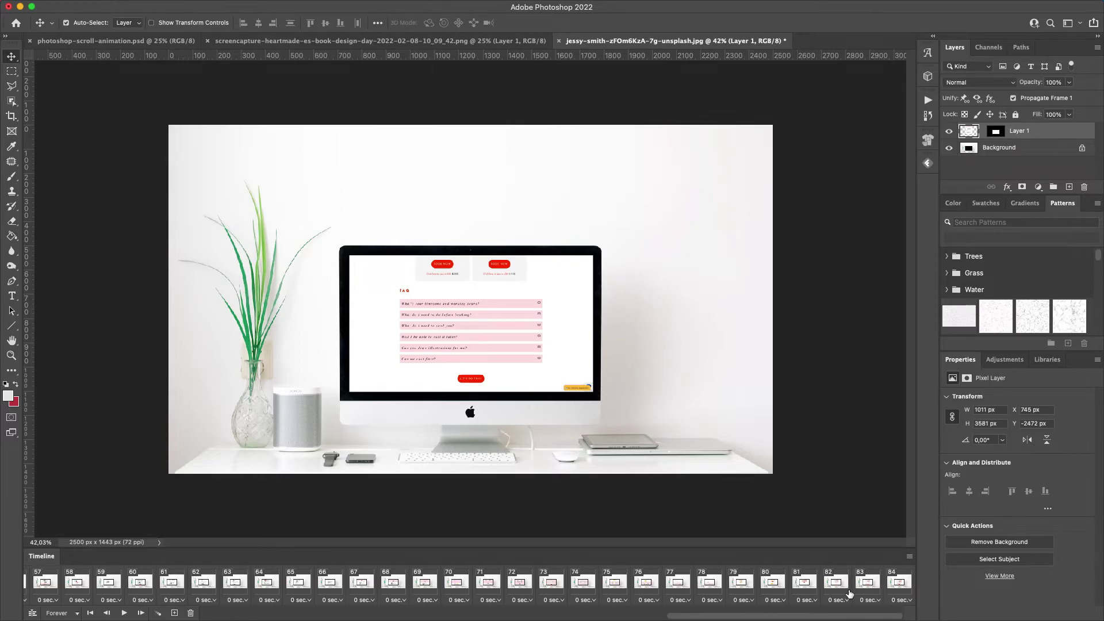
scroll(849, 593, left, 15)
scroll(849, 593, right, 15)
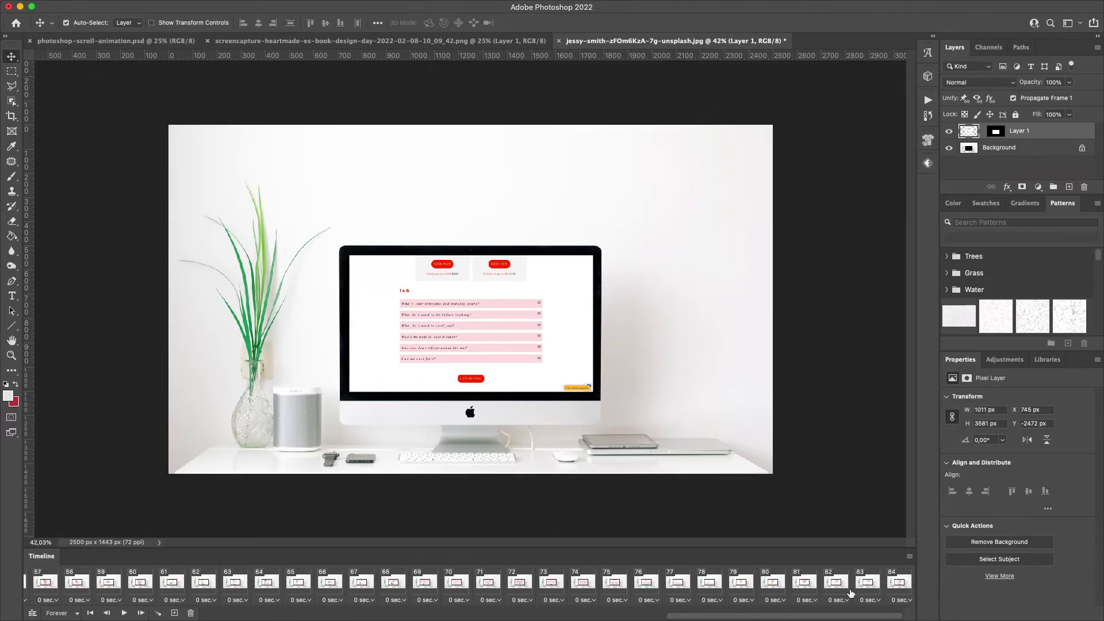
- Select all frames from 1 to 84 and set their frame delay to 0.1 seconds
click(893, 583)
scroll(690, 587, left, 15)
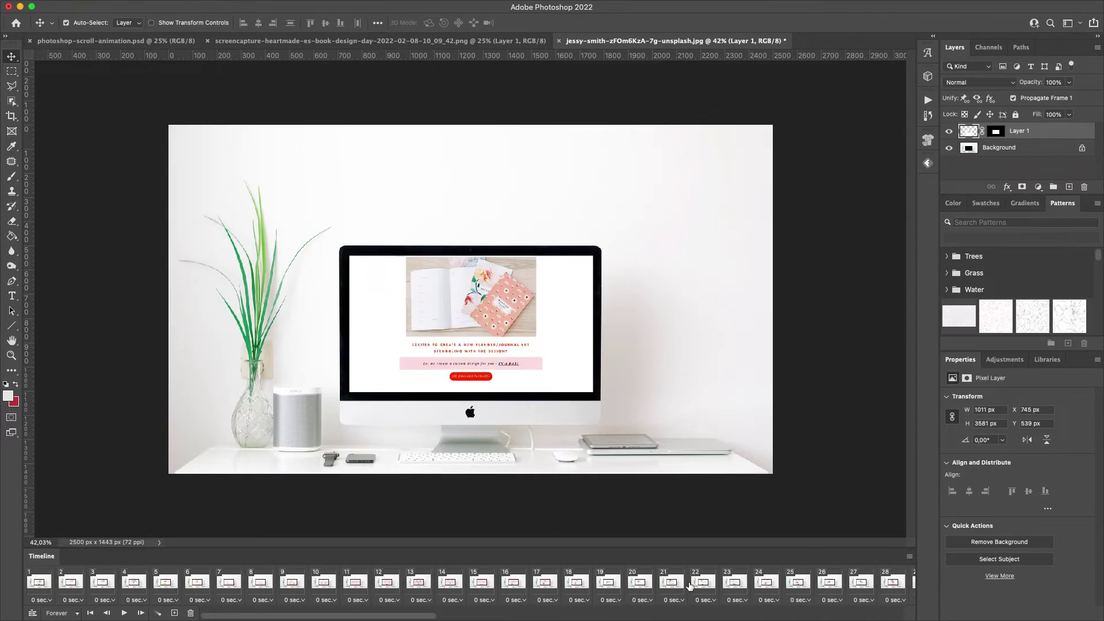
click(40, 584)
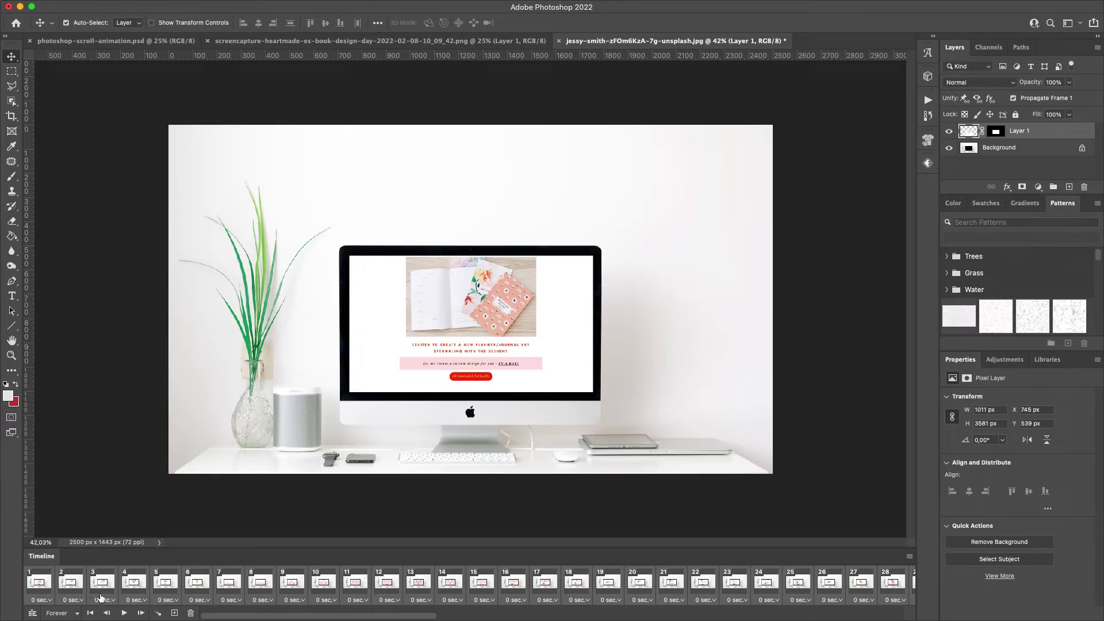
click(50, 601)
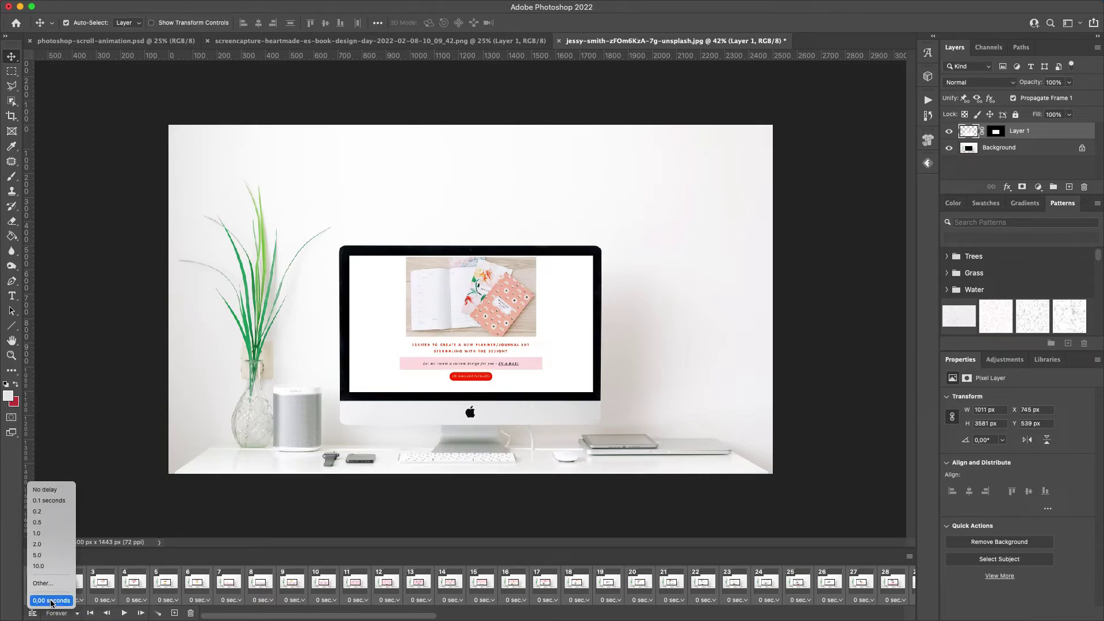
click(42, 504)
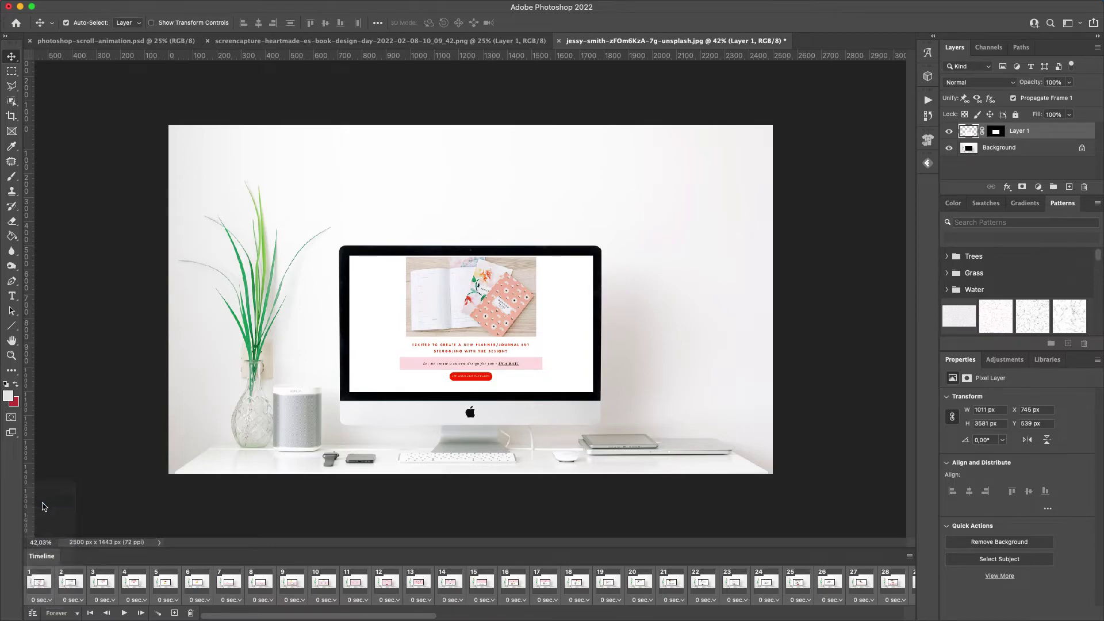
click(39, 600)
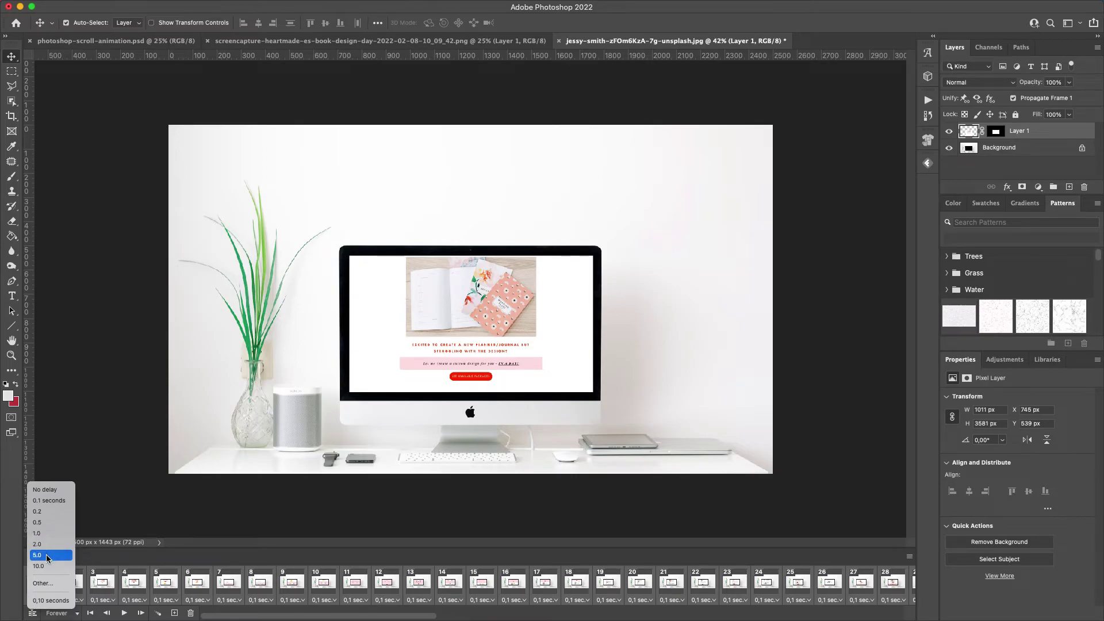
click(166, 558)
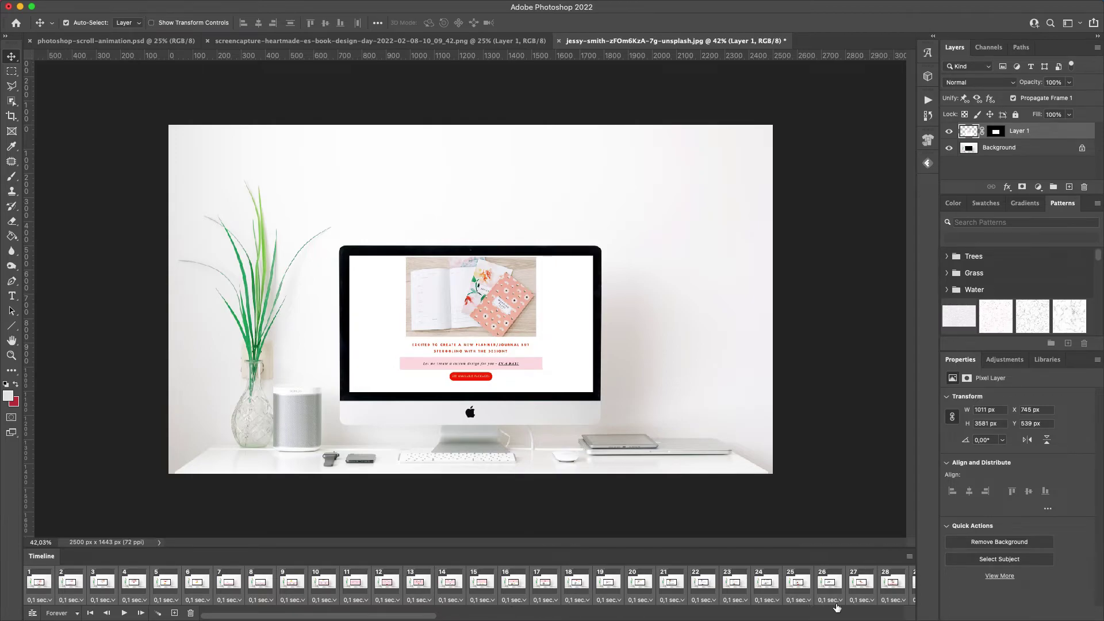
- Preview the animation, set its looping option to Once, and play it through to the last frame
click(123, 613)
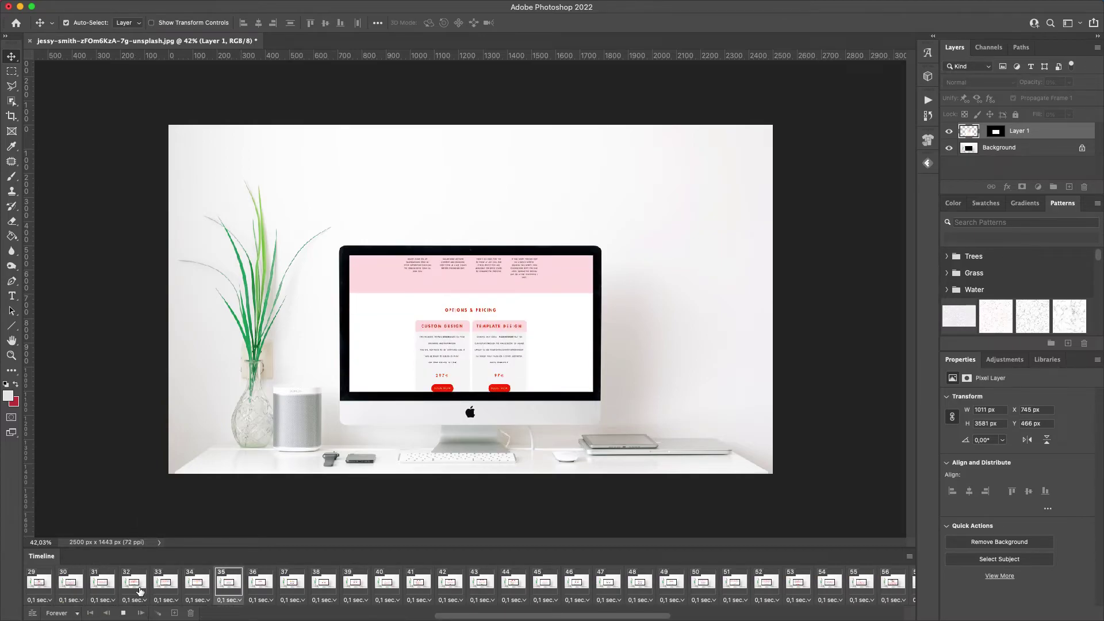
click(140, 589)
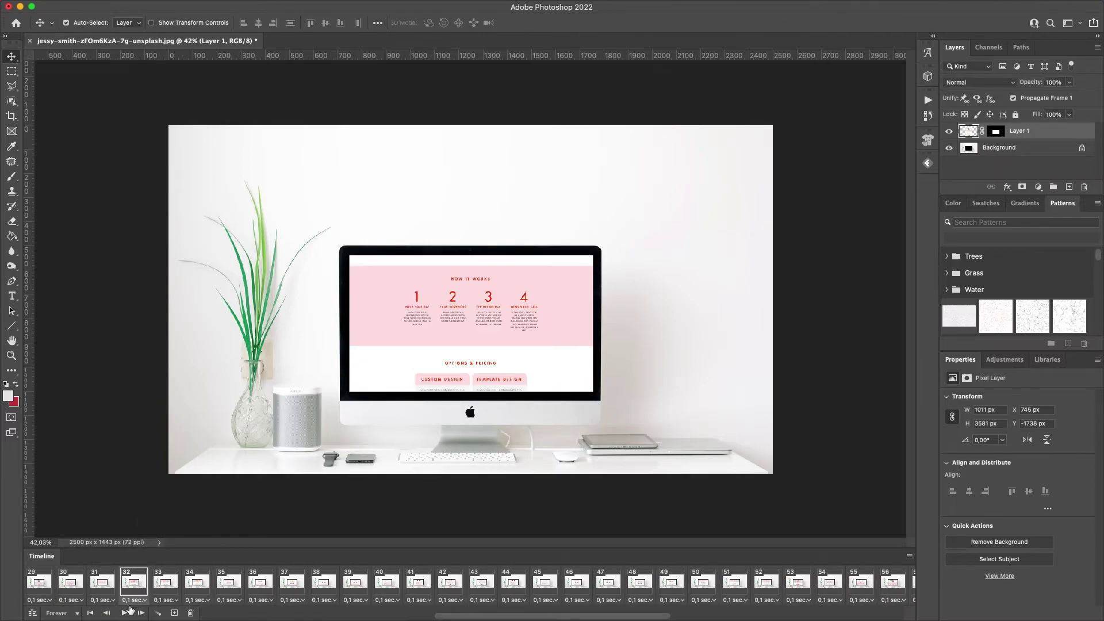
click(72, 615)
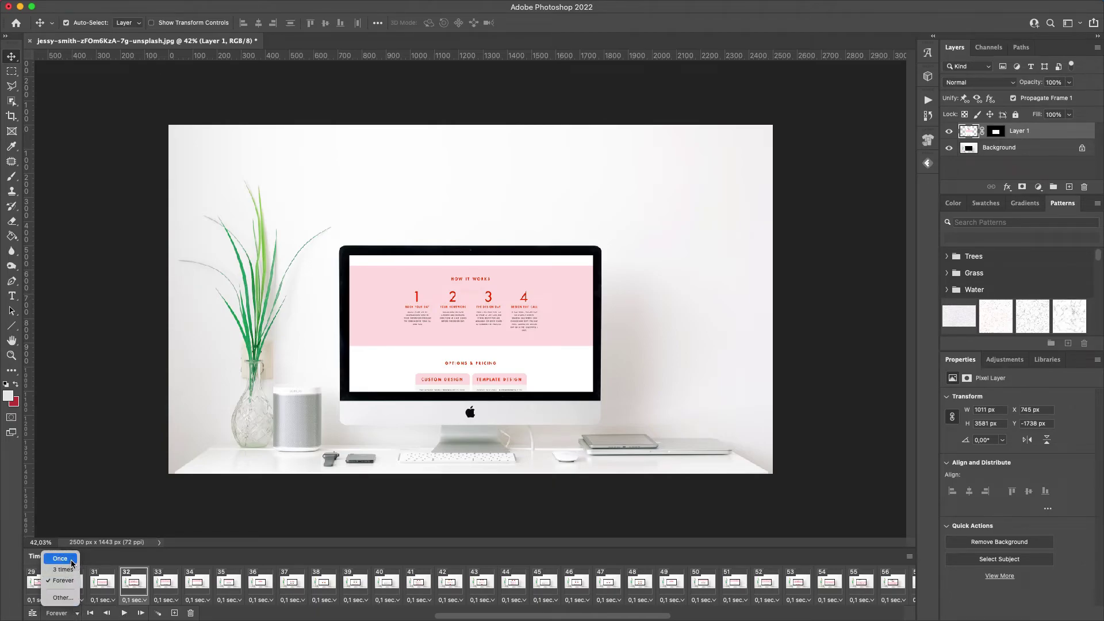
click(60, 559)
click(123, 613)
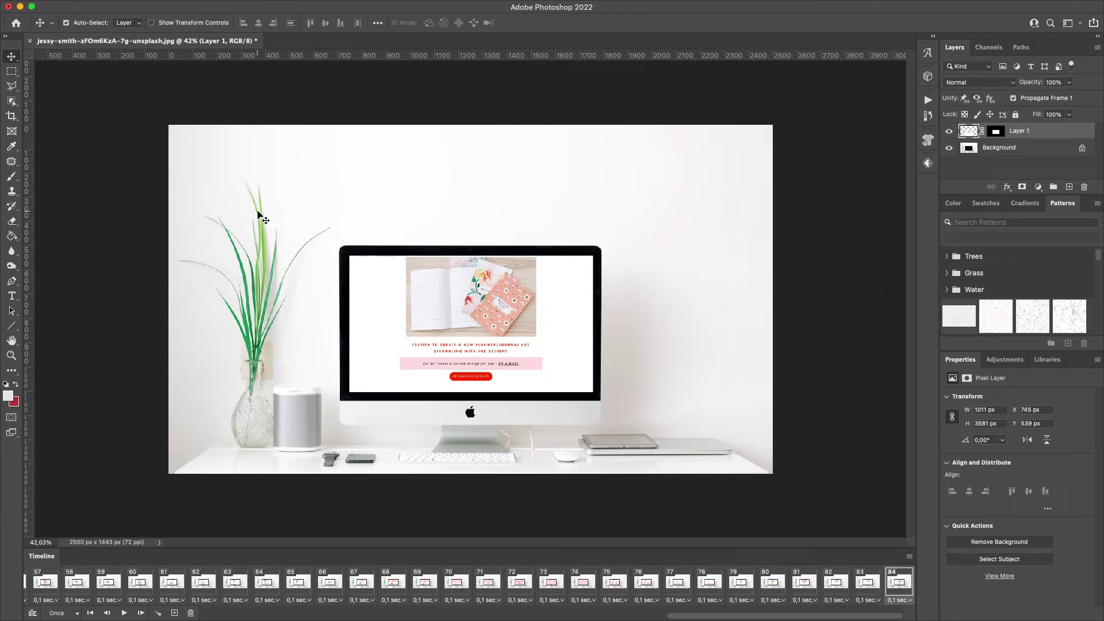
- Open the Save for Web (Legacy) export for the animation and set the file format to GIF
mouse_move(101, 5)
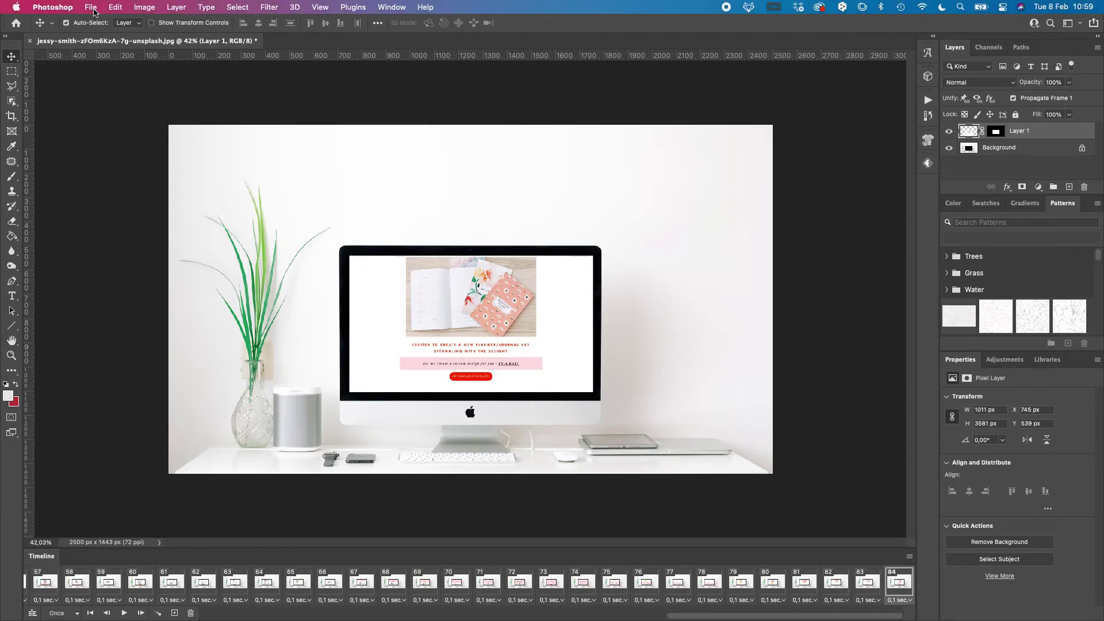
click(92, 8)
mouse_move(131, 170)
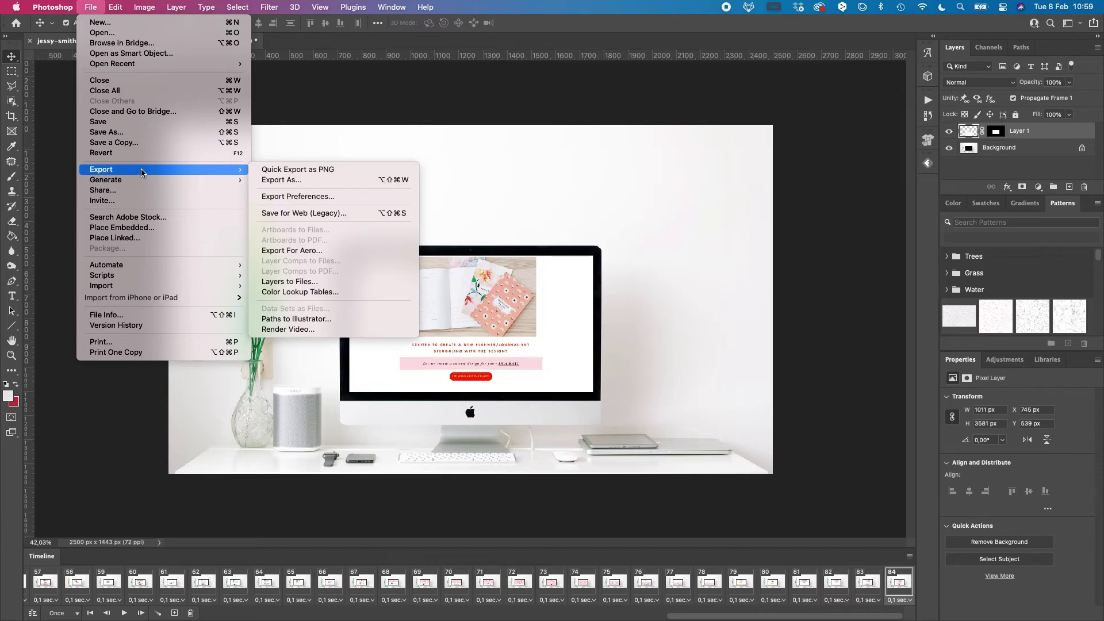
click(304, 212)
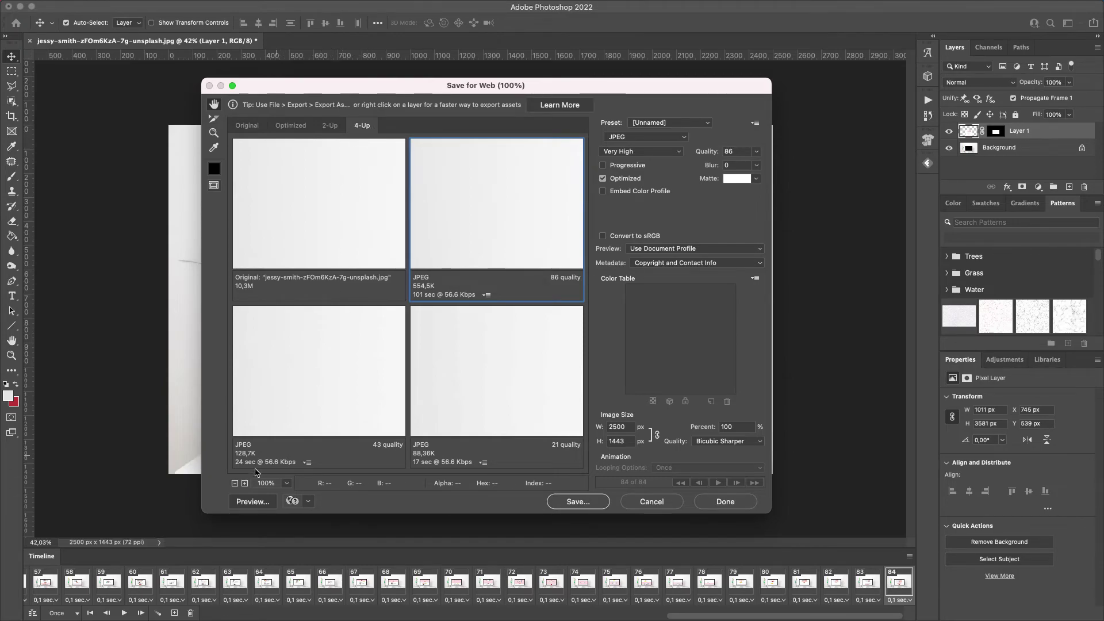
click(235, 483)
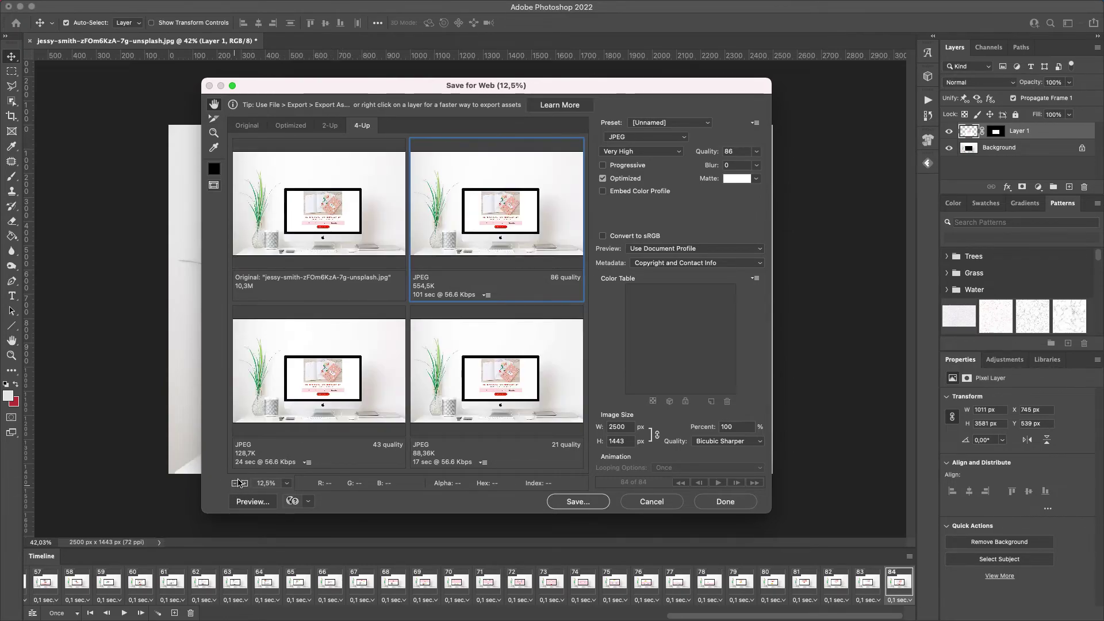
click(651, 138)
click(628, 127)
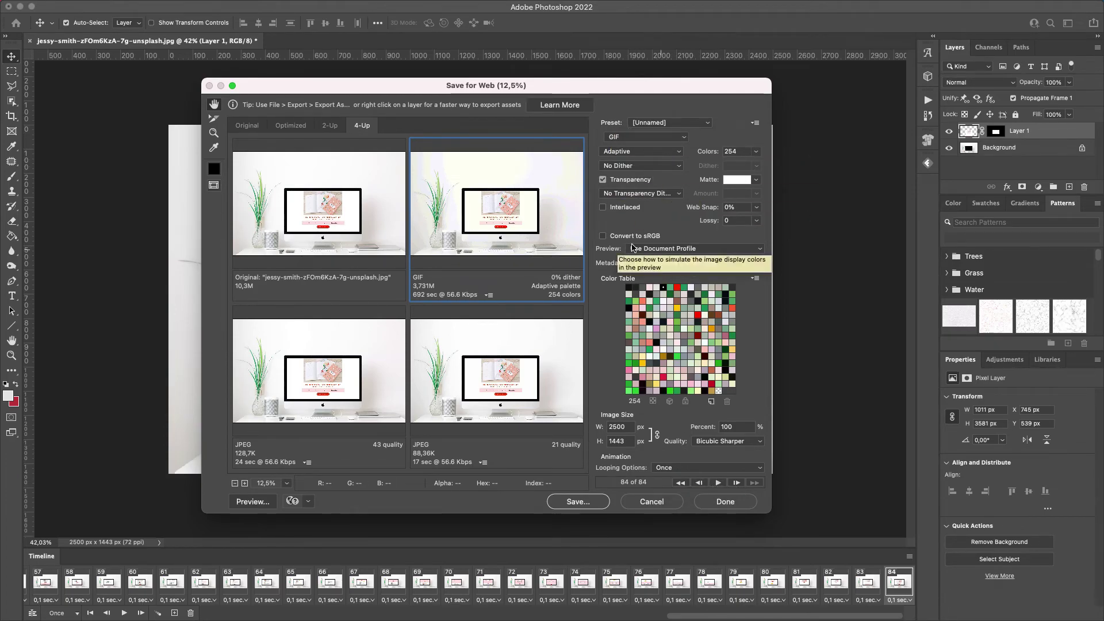
- Preview the GIF animation in the export dialog, set its looping to Forever, and save it
click(718, 483)
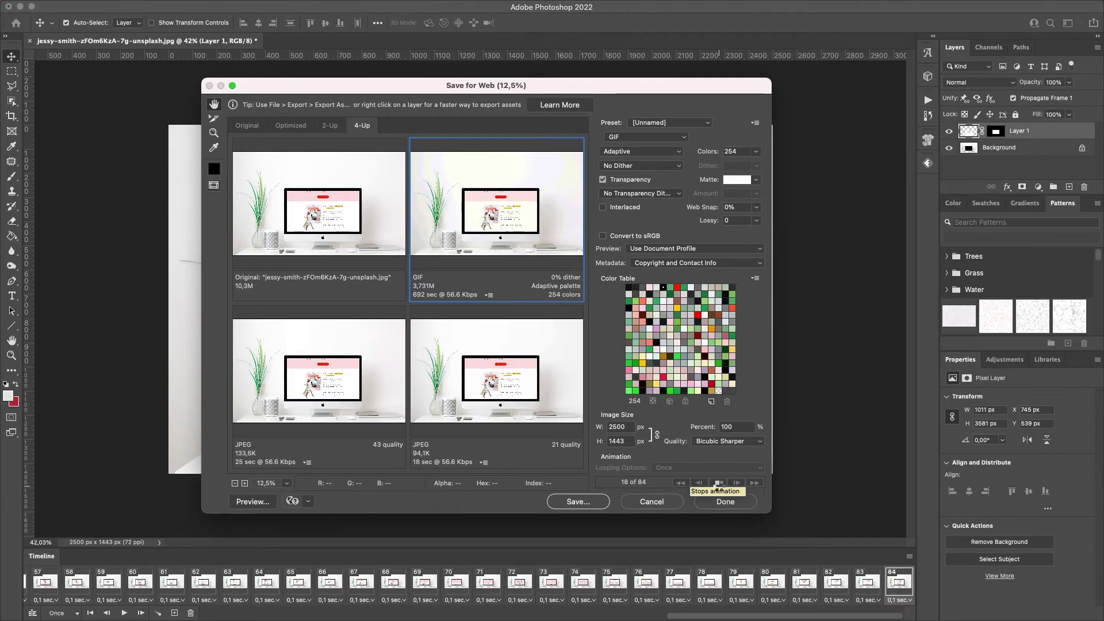
click(717, 484)
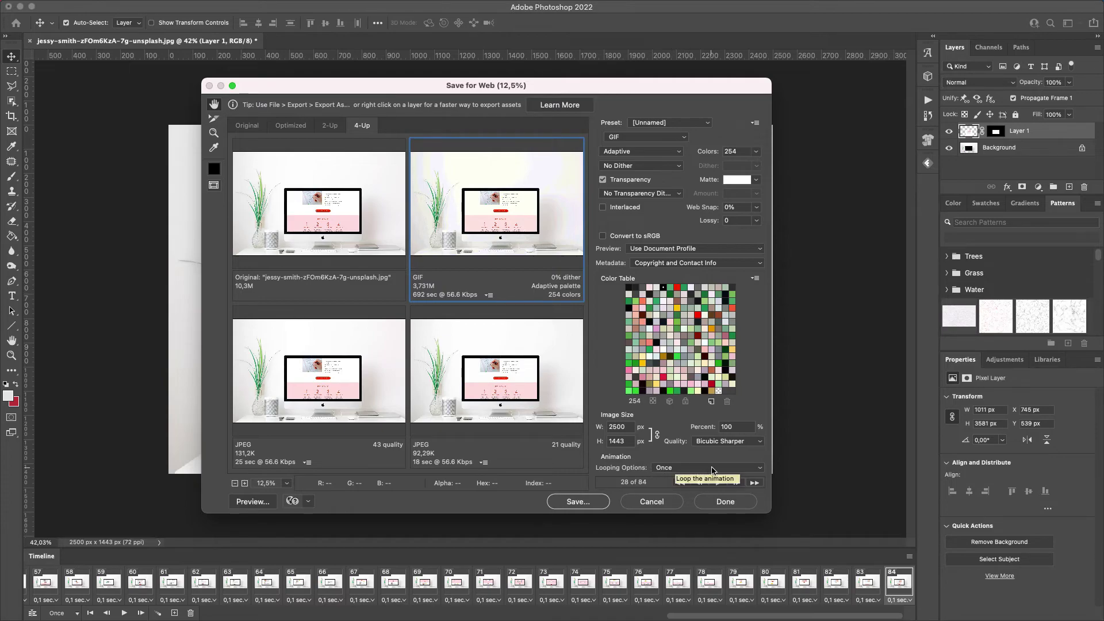
click(700, 469)
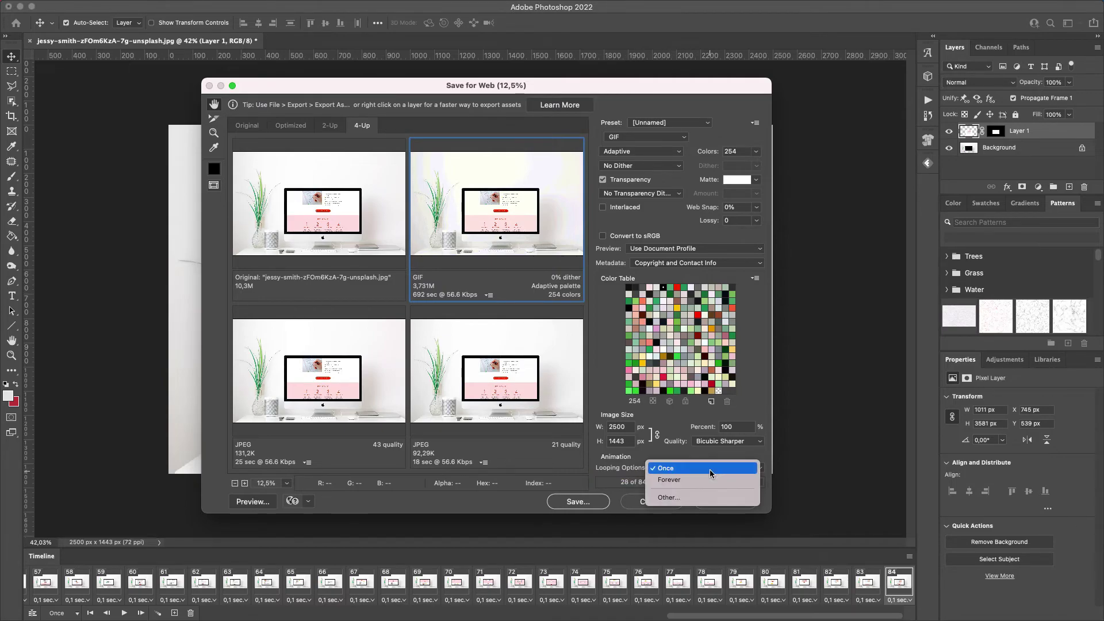
click(688, 483)
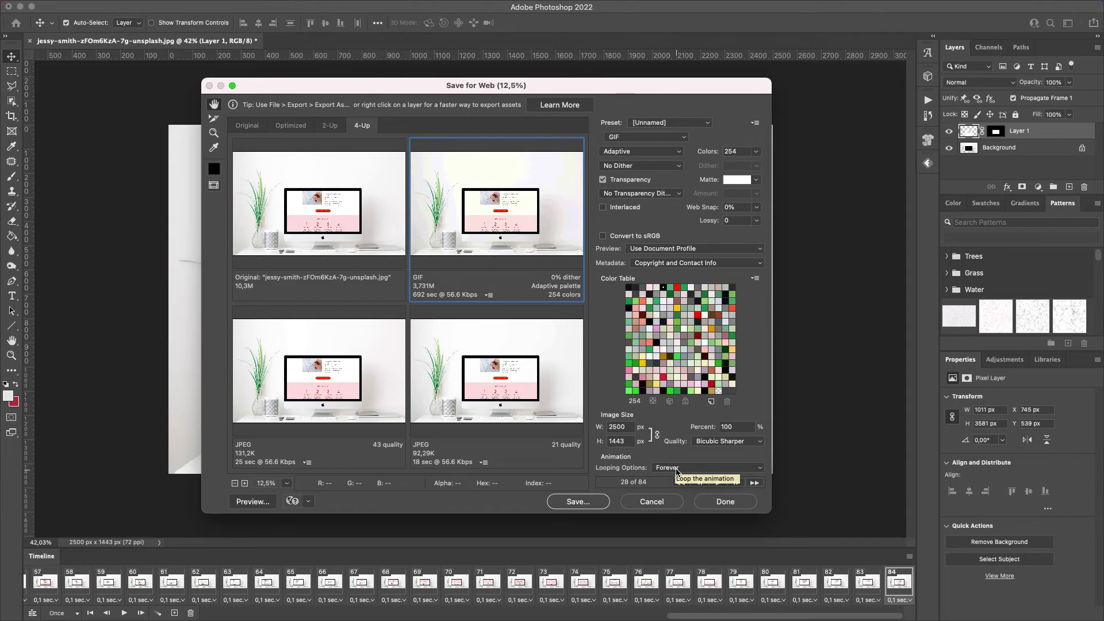
click(577, 501)
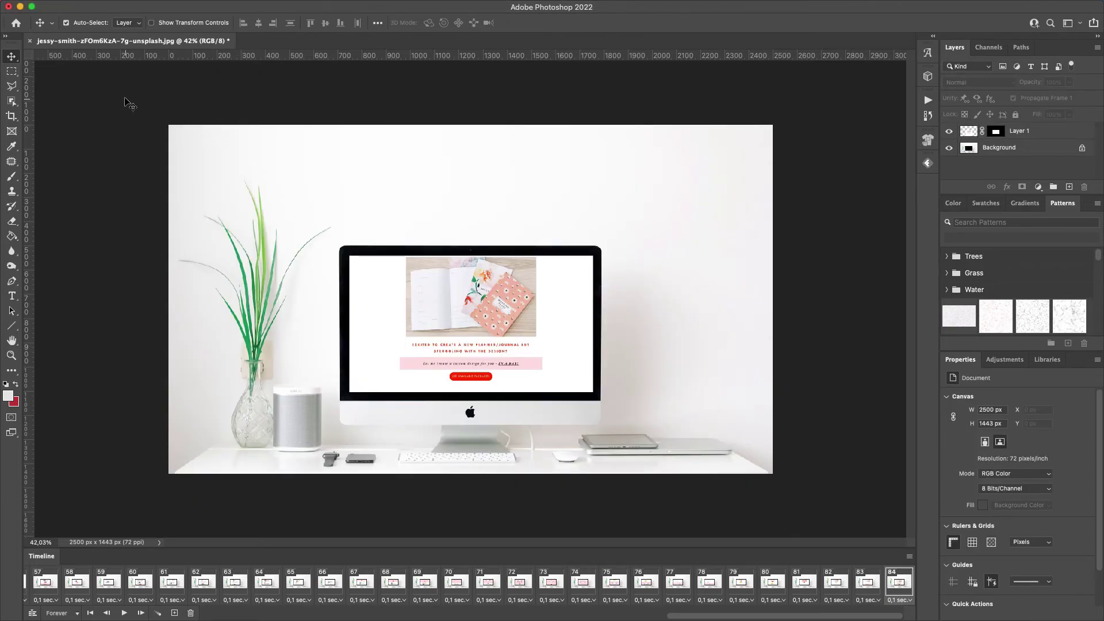
- Open the Render Video export settings for the animation and look through the available size presets
mouse_move(93, 5)
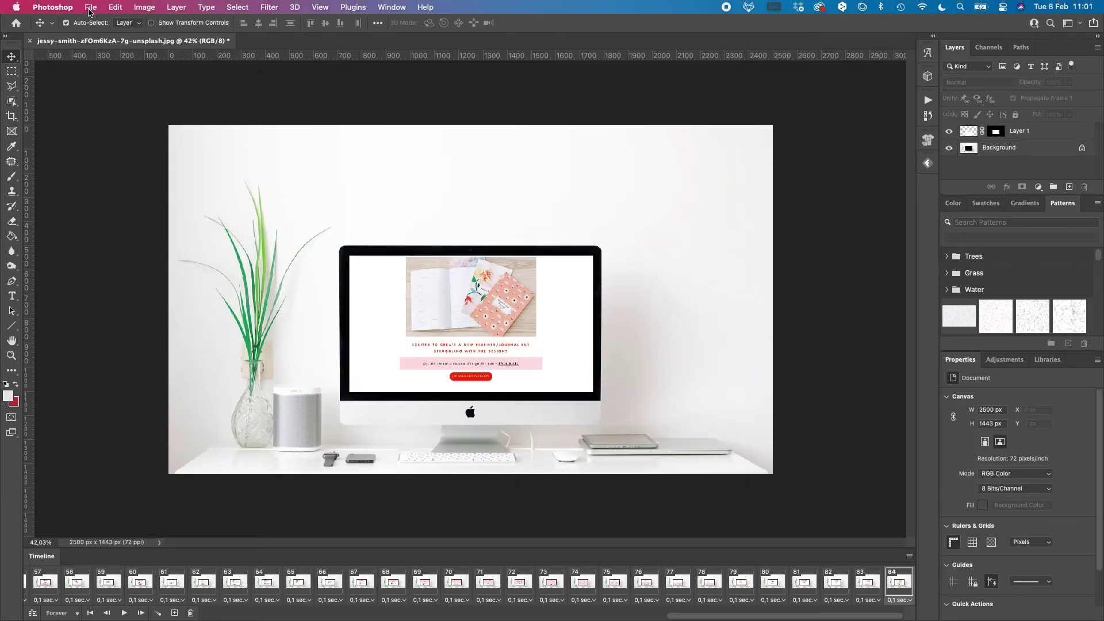
click(91, 9)
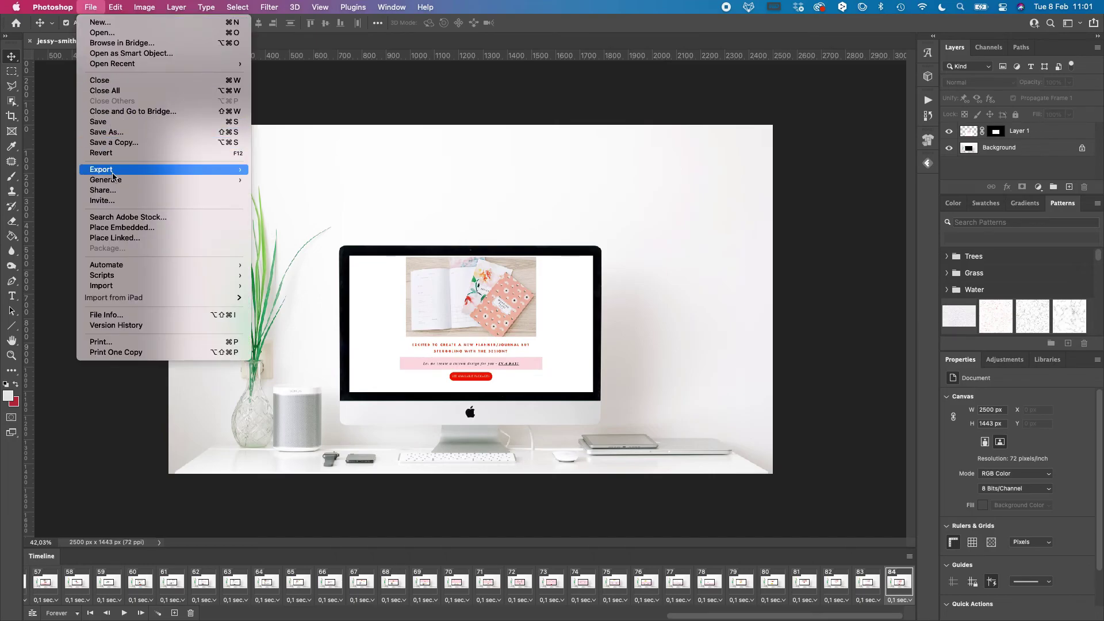
mouse_move(116, 174)
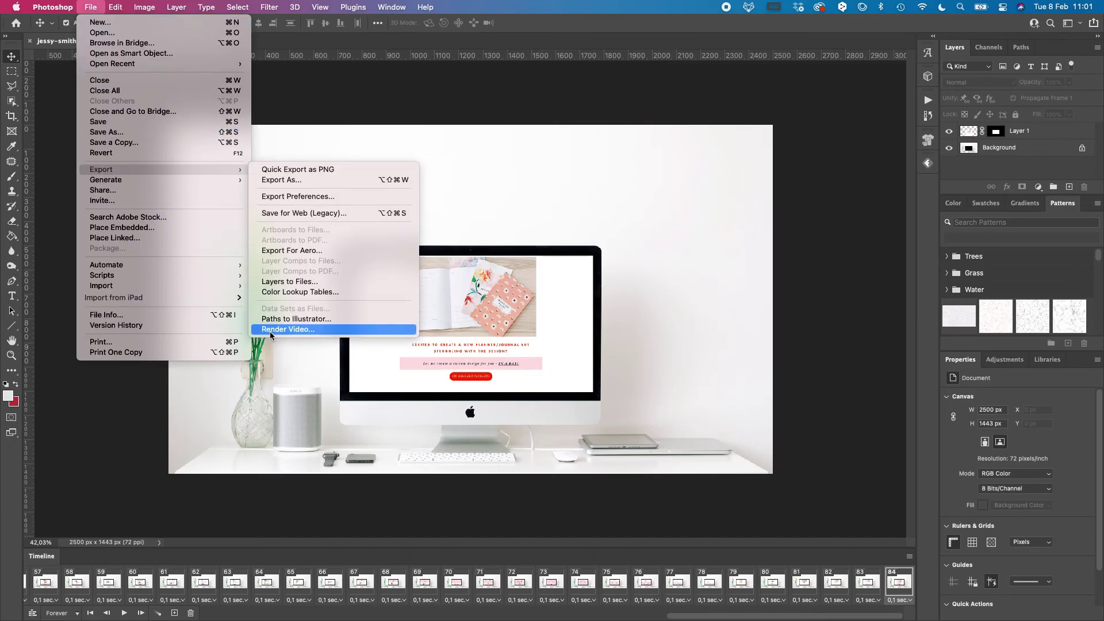
click(287, 330)
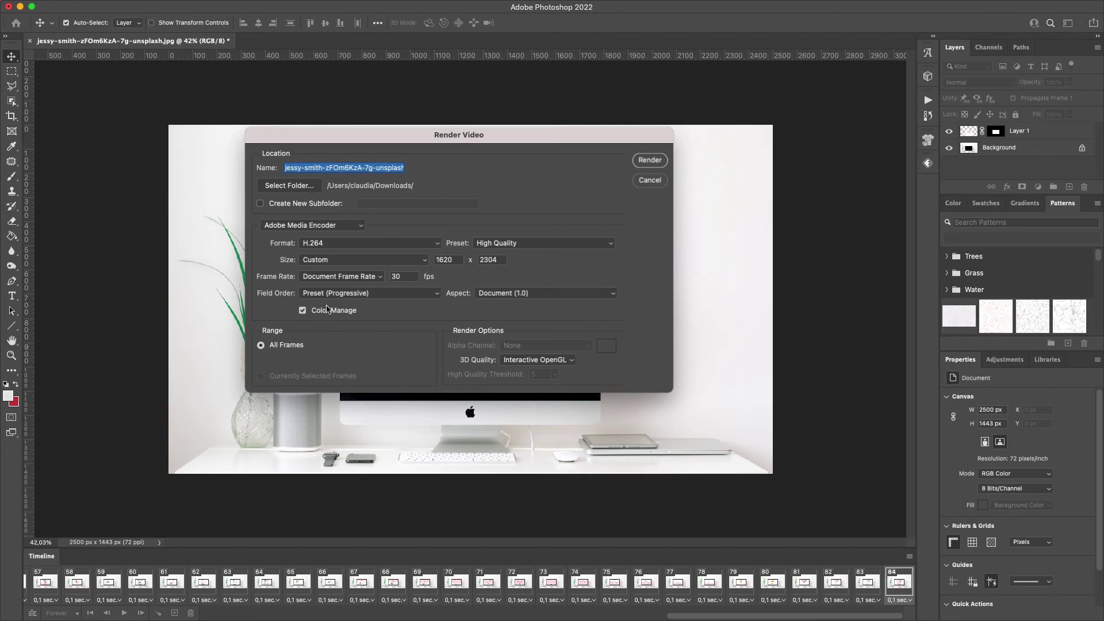
click(370, 262)
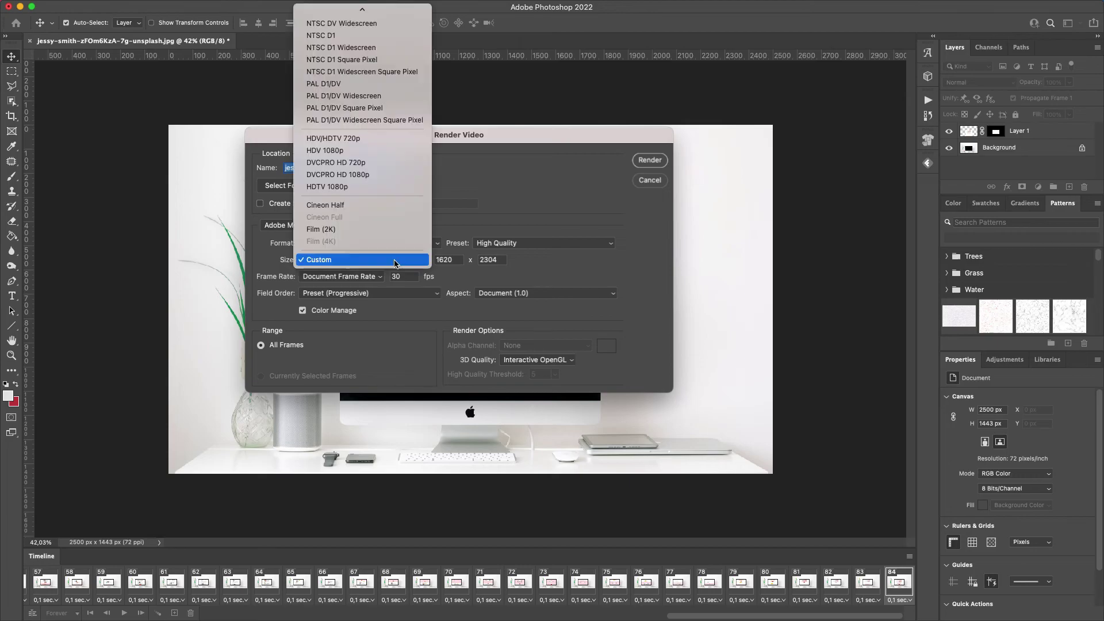
click(581, 269)
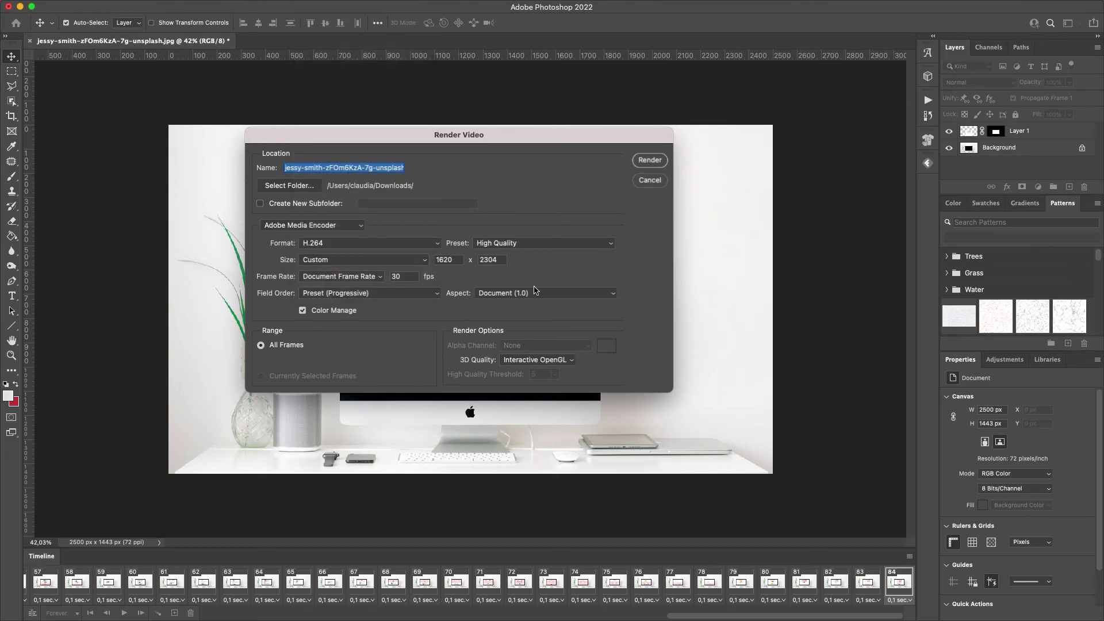